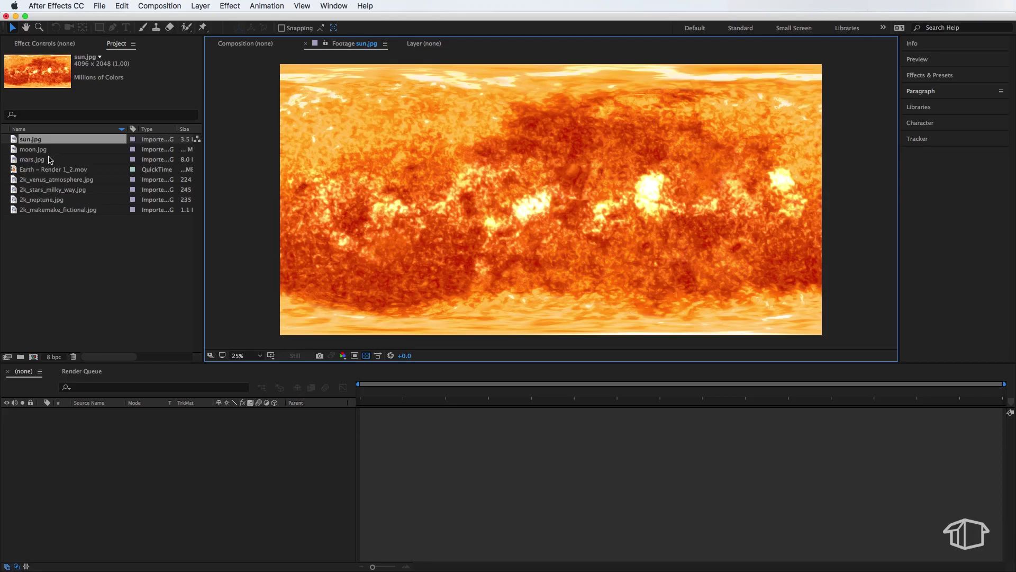
Preview the sun.jpg and moon.jpg texture images from the project.
click(51, 152)
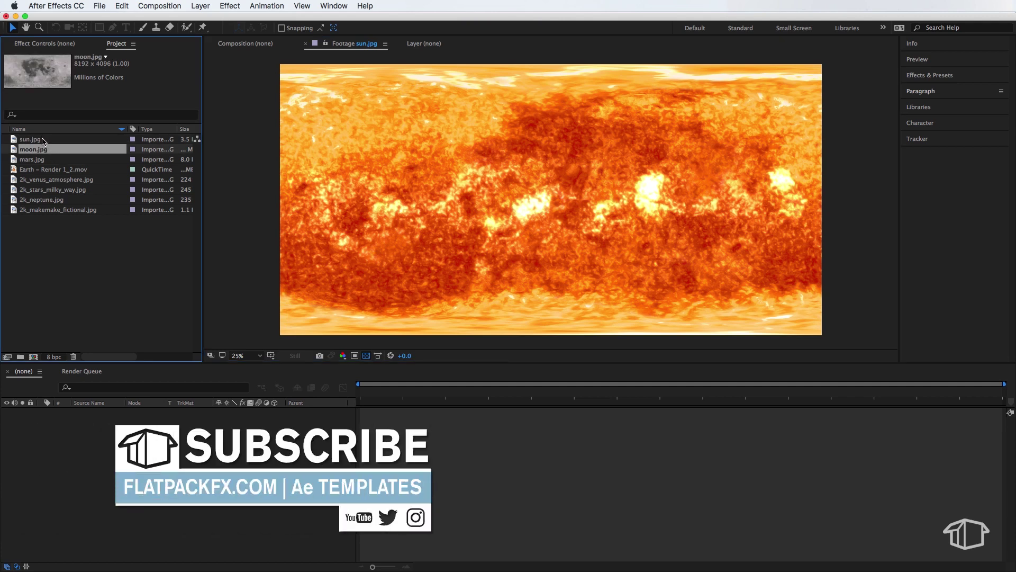
click(36, 141)
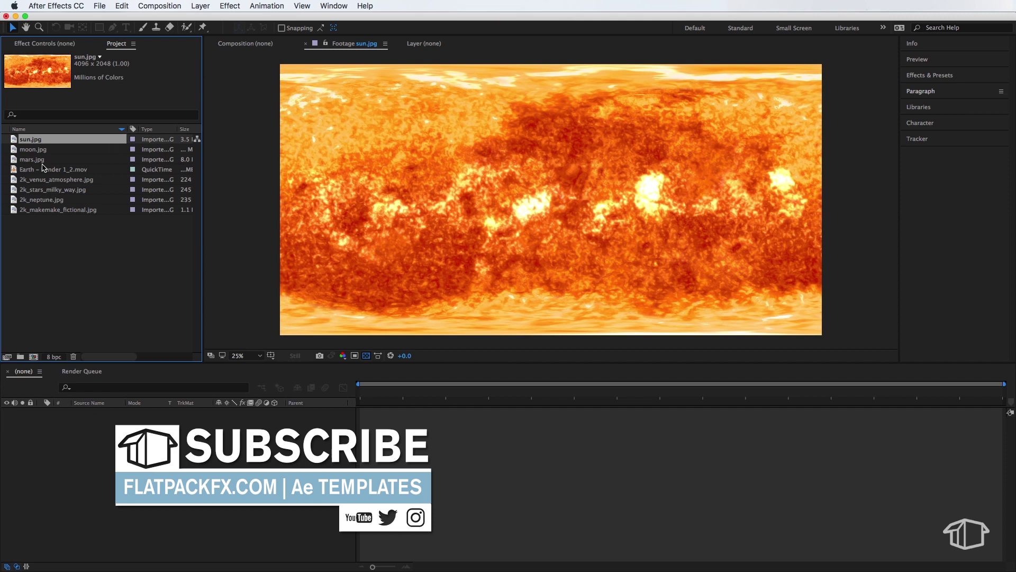
click(38, 150)
click(33, 140)
double_click(33, 148)
double_click(32, 140)
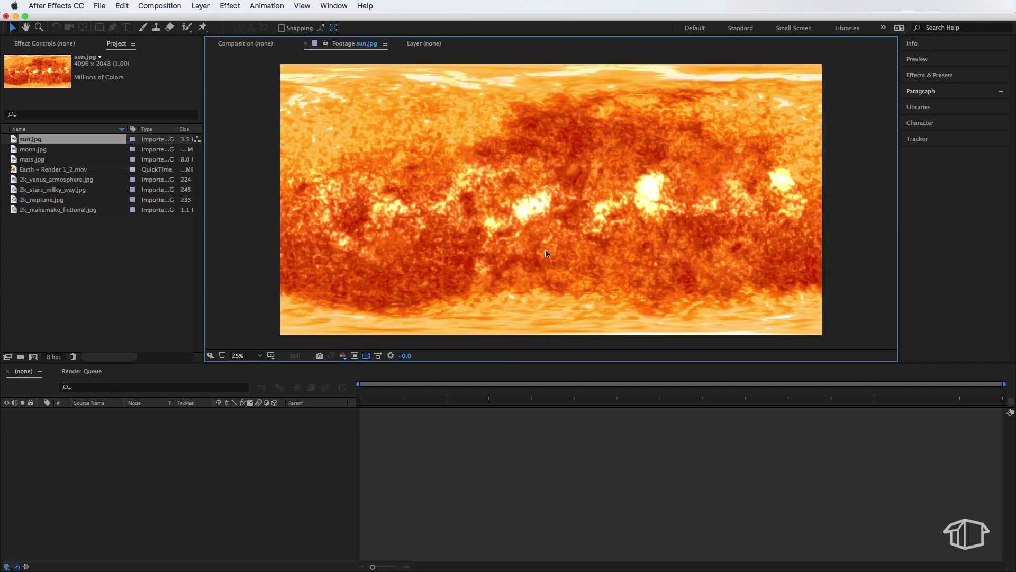
double_click(38, 150)
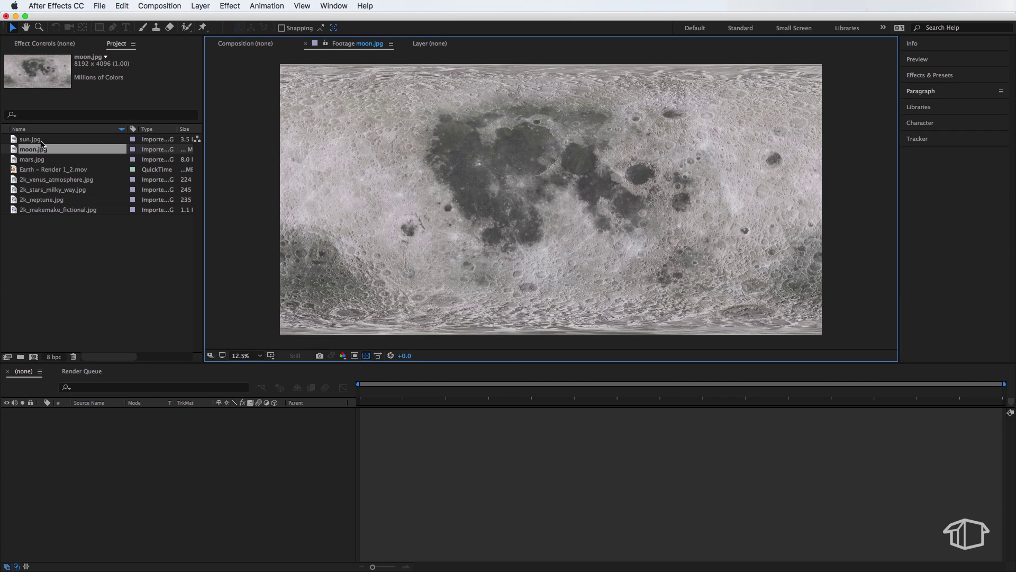
Preview the Venus, Neptune, Makemake, Mars and moon texture images.
double_click(34, 180)
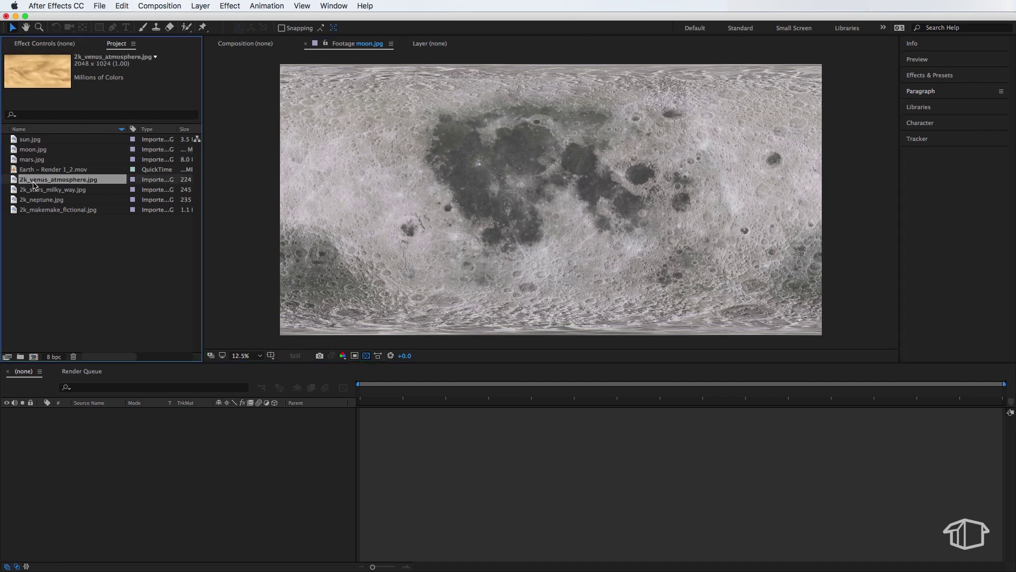
double_click(59, 197)
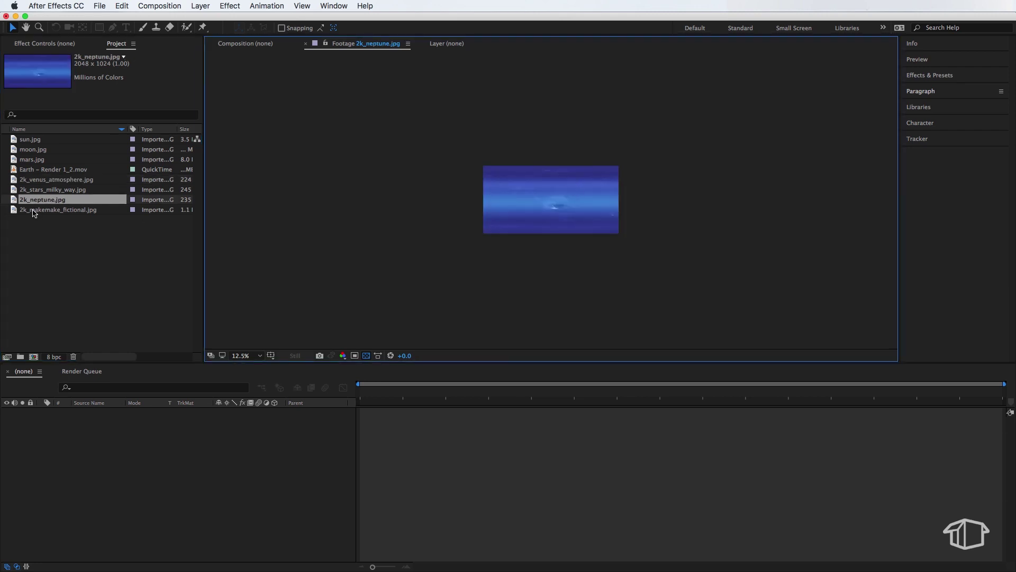
double_click(33, 210)
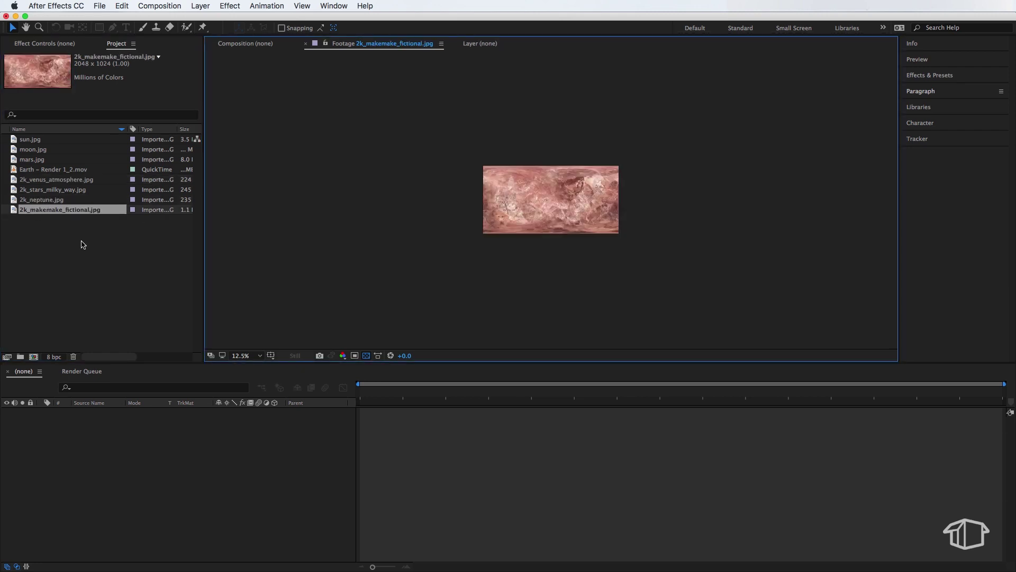
double_click(51, 180)
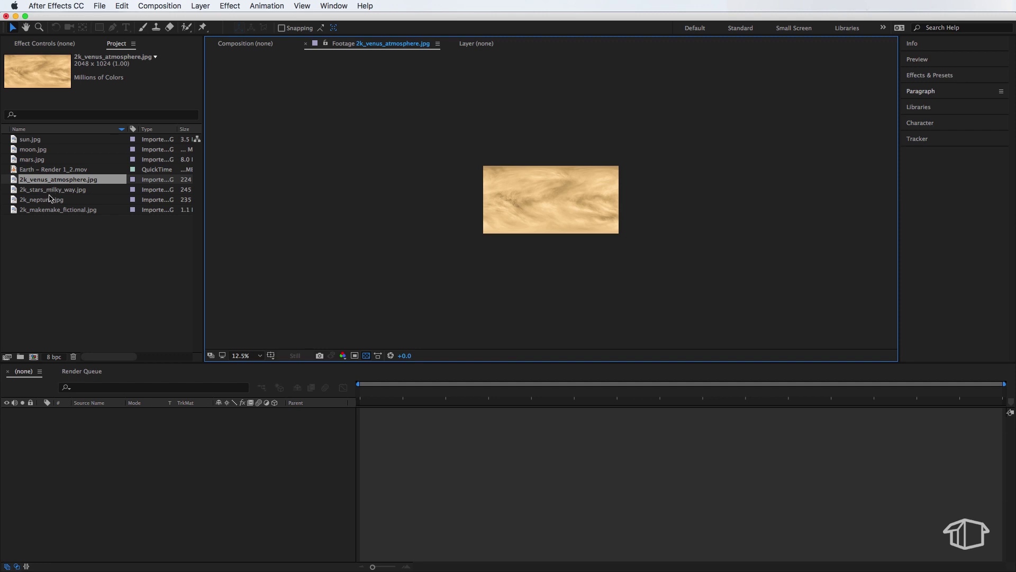
double_click(49, 199)
double_click(33, 161)
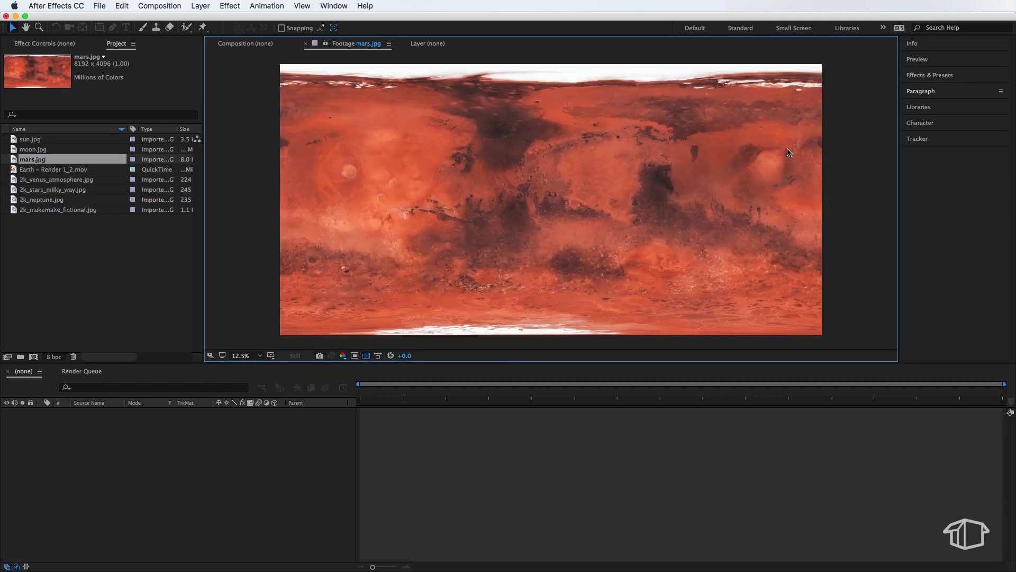
click(123, 266)
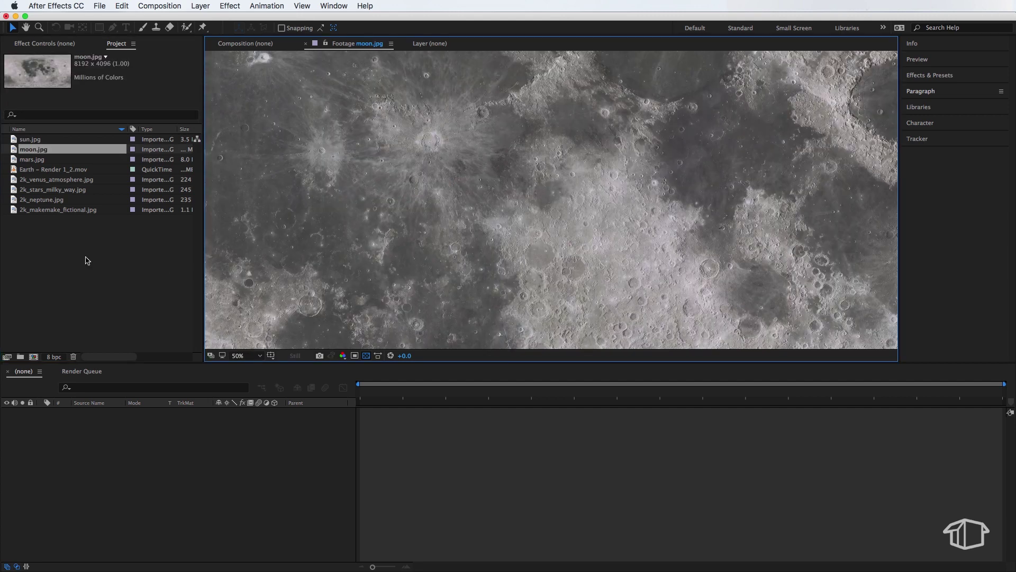
click(86, 260)
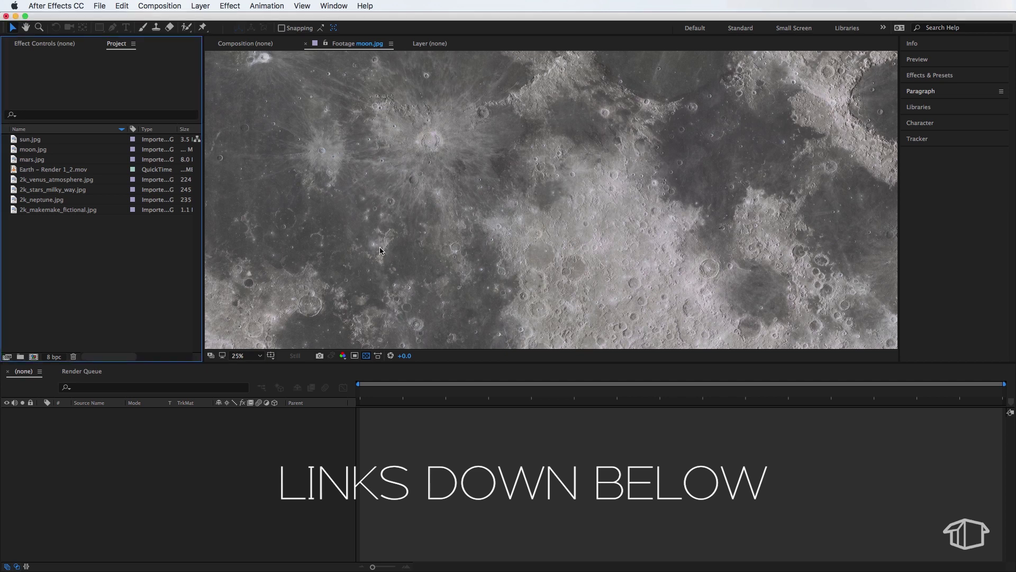
scroll(379, 247, down, 2)
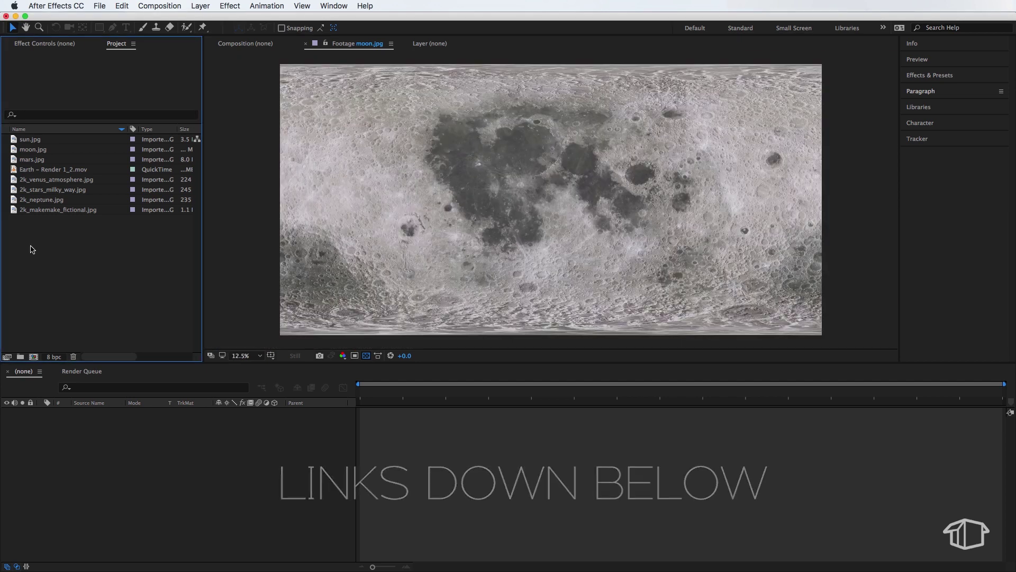
Create a new composition from the sun.jpg image.
click(29, 140)
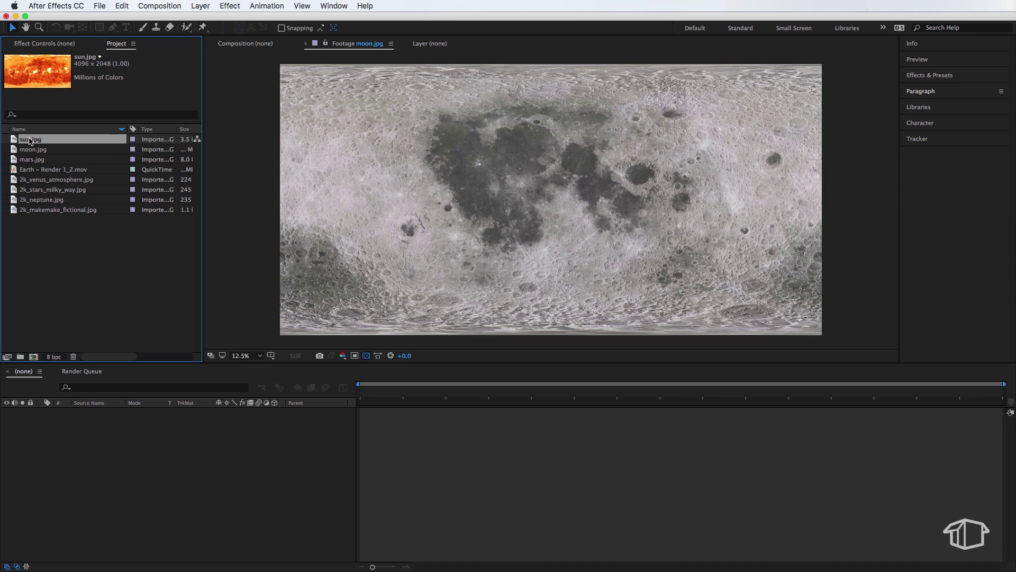
click(50, 262)
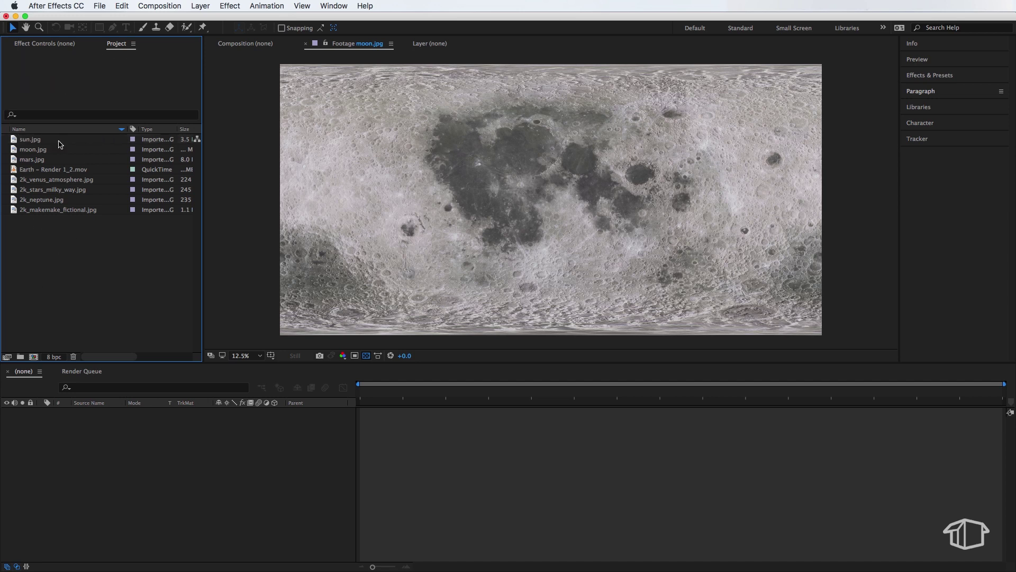
click(27, 140)
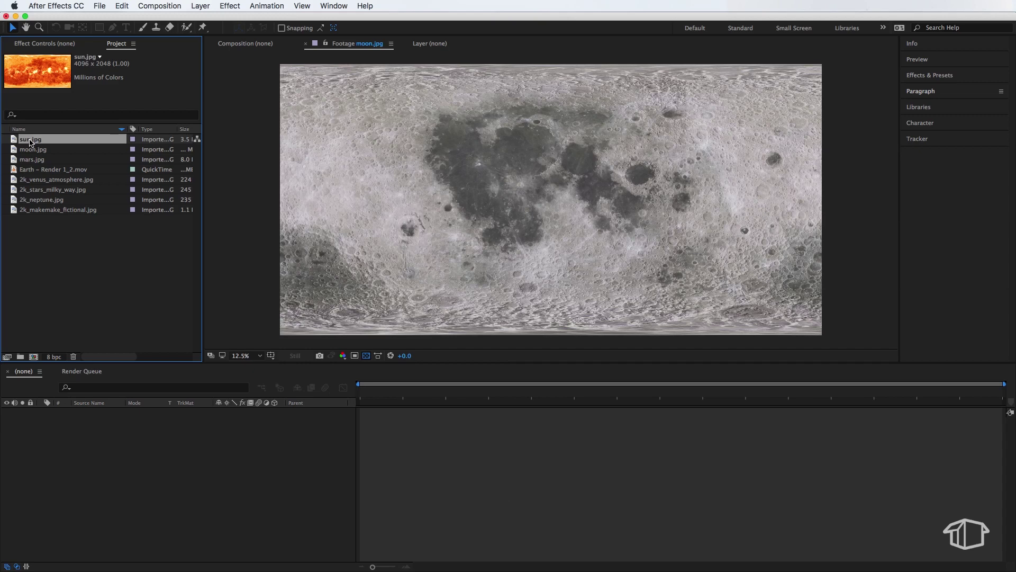
drag(54, 341, 33, 356)
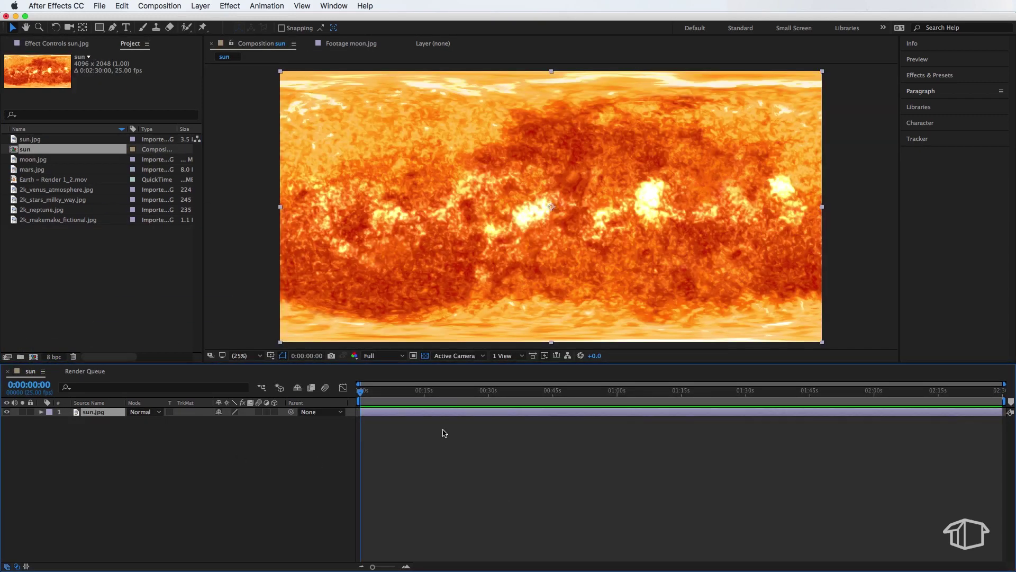
Start a new composition named Solar System using the HDTV 1080 25 preset.
right_click(44, 266)
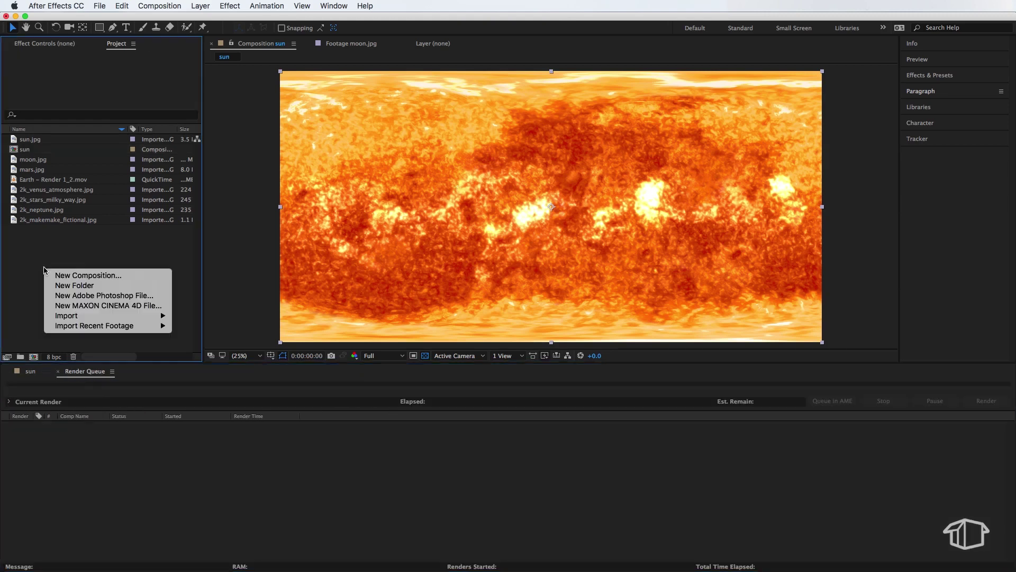
click(101, 275)
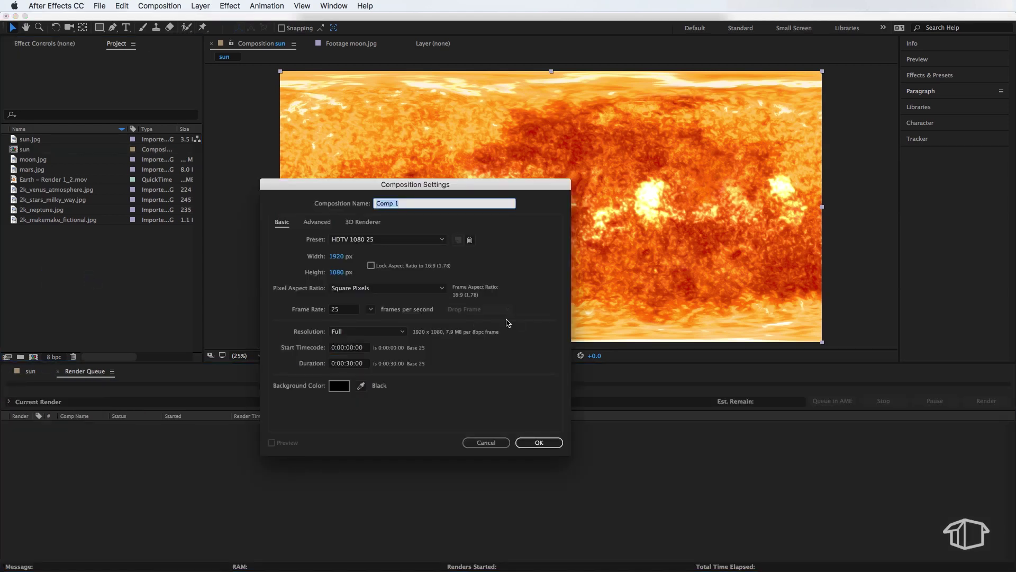
text(Solar System)
click(386, 239)
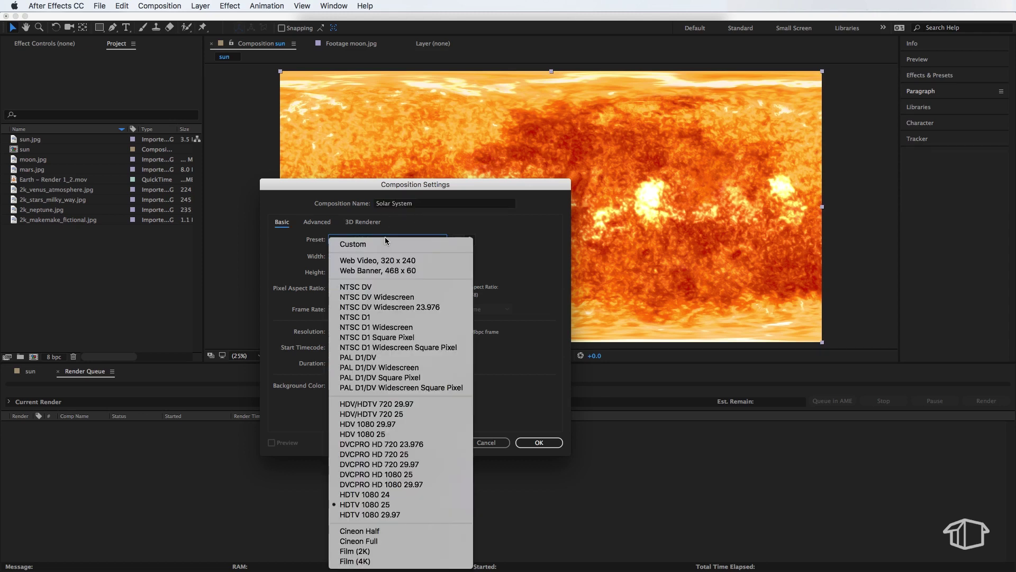
click(382, 508)
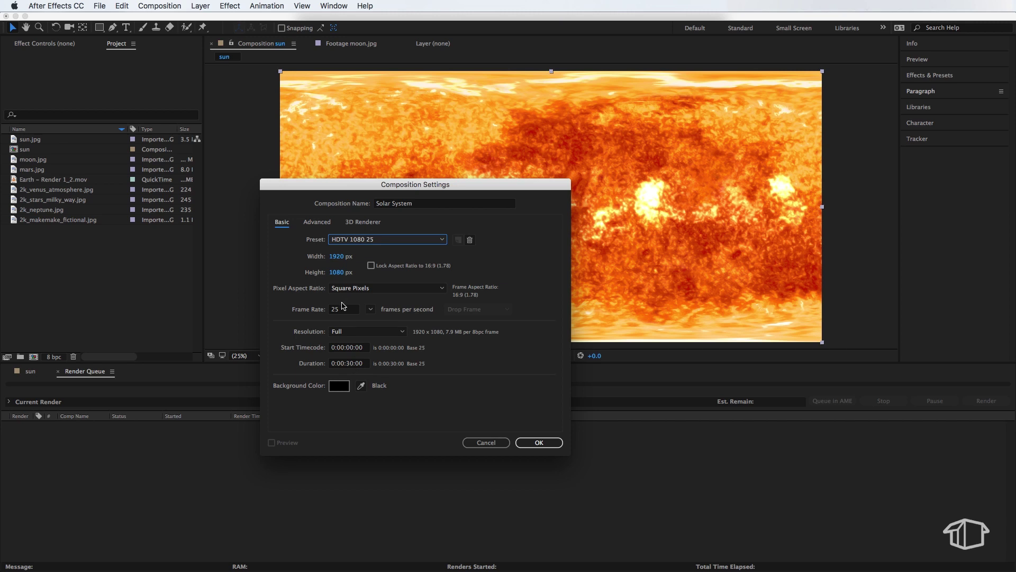
Keep Classic 3D as the renderer and create the Solar System composition with a 30-second duration.
click(363, 223)
click(364, 266)
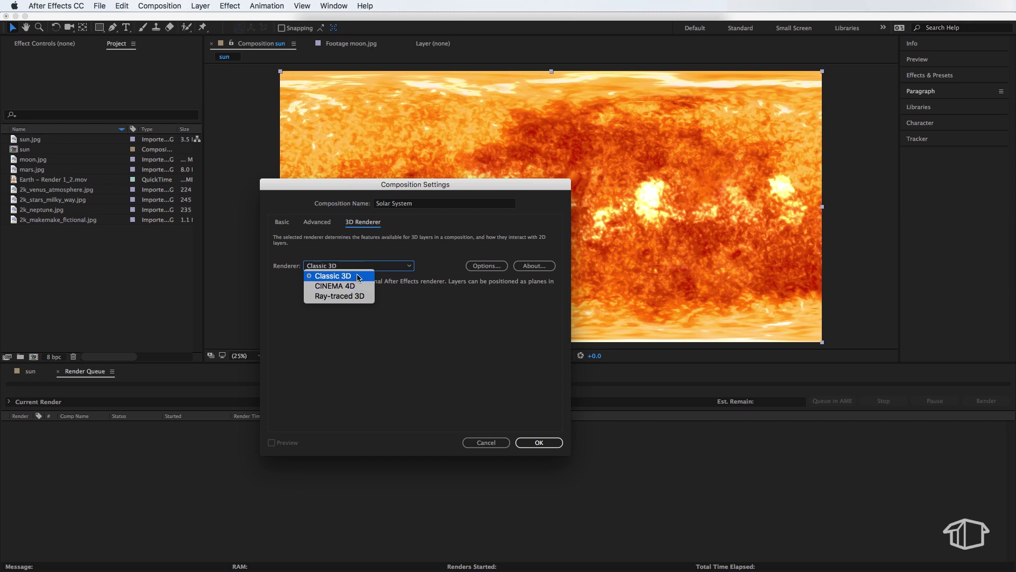
click(428, 337)
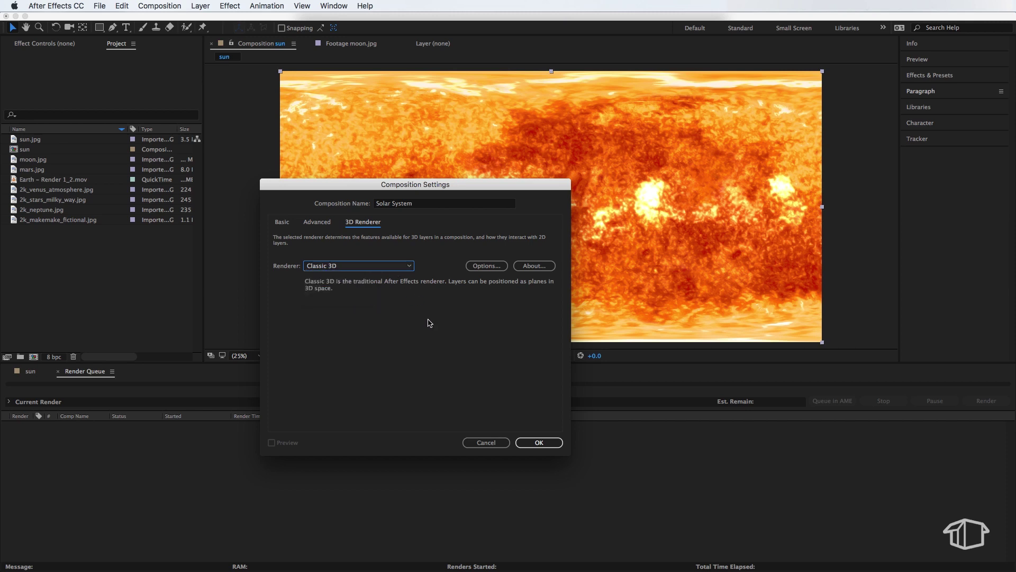
click(281, 222)
drag(478, 189, 474, 179)
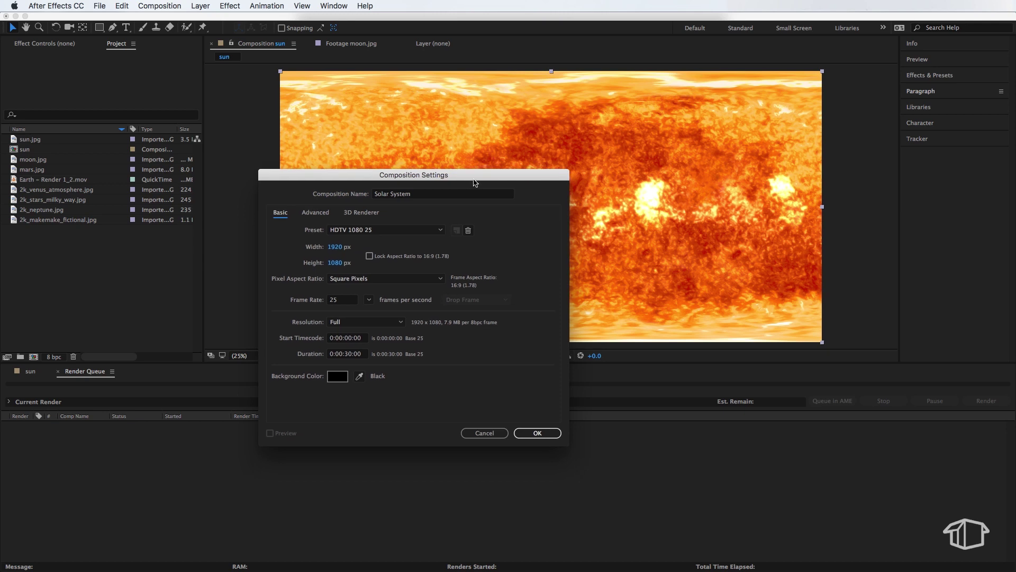
click(543, 433)
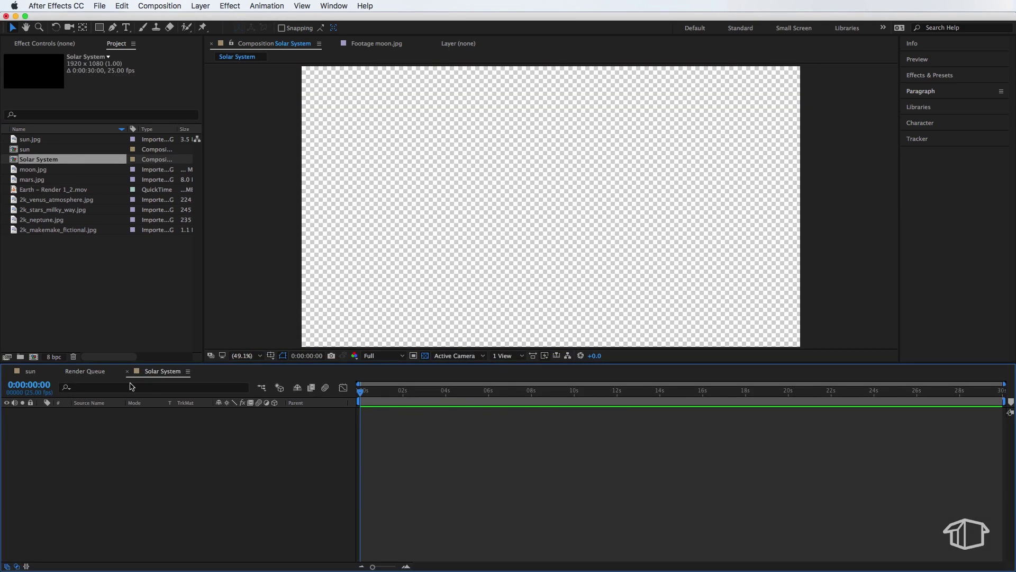
Add the sun composition as a layer in the Solar System composition.
drag(25, 149, 107, 486)
click(107, 487)
key(comma)
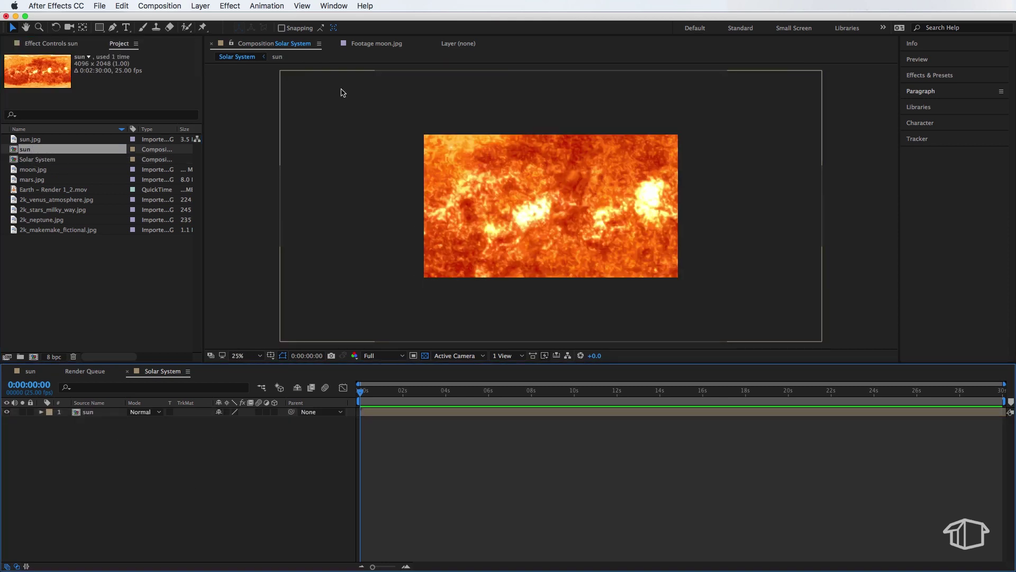
Apply the CC Sphere perspective effect to the sun layer.
click(335, 164)
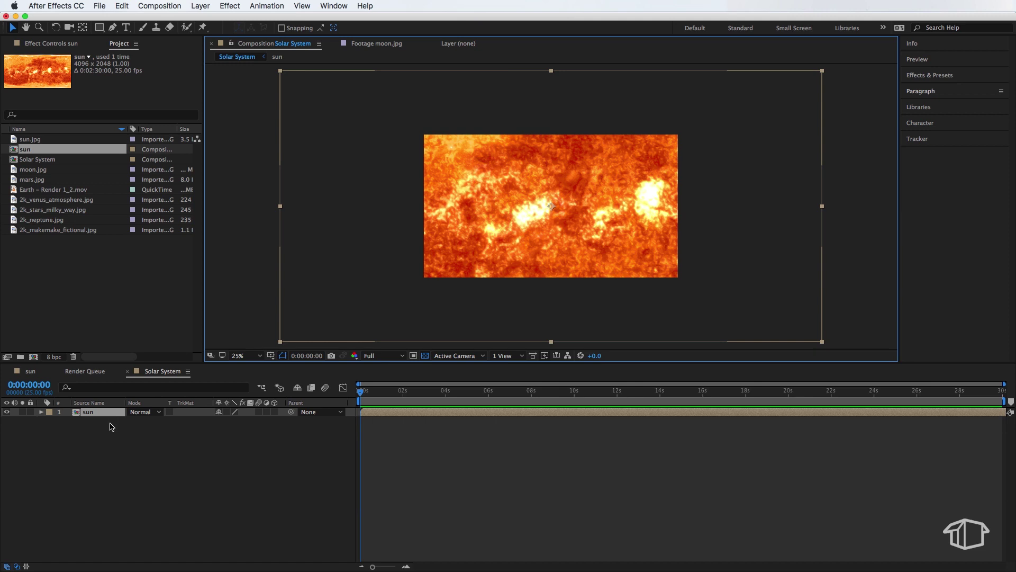
click(225, 6)
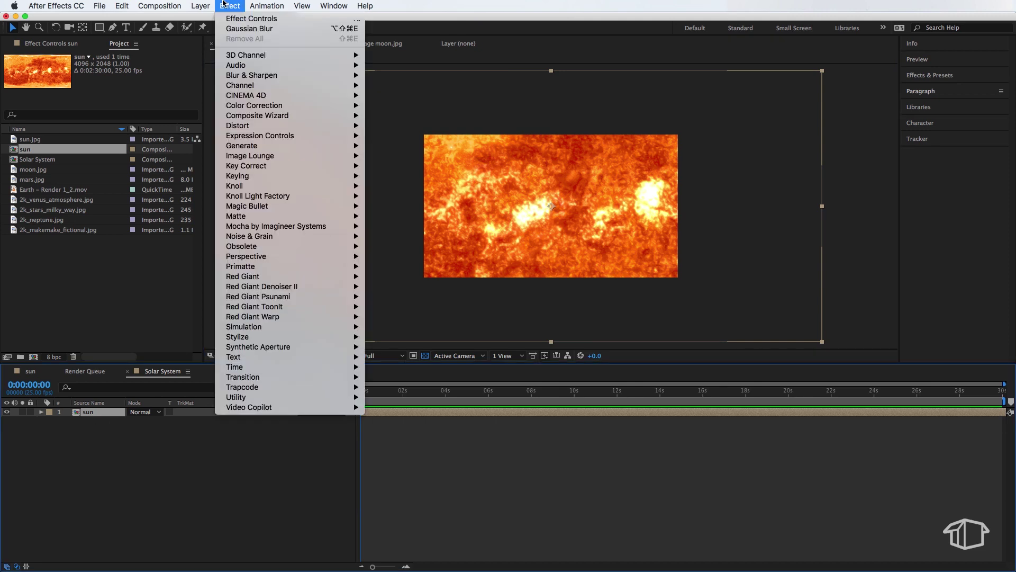
mouse_move(309, 258)
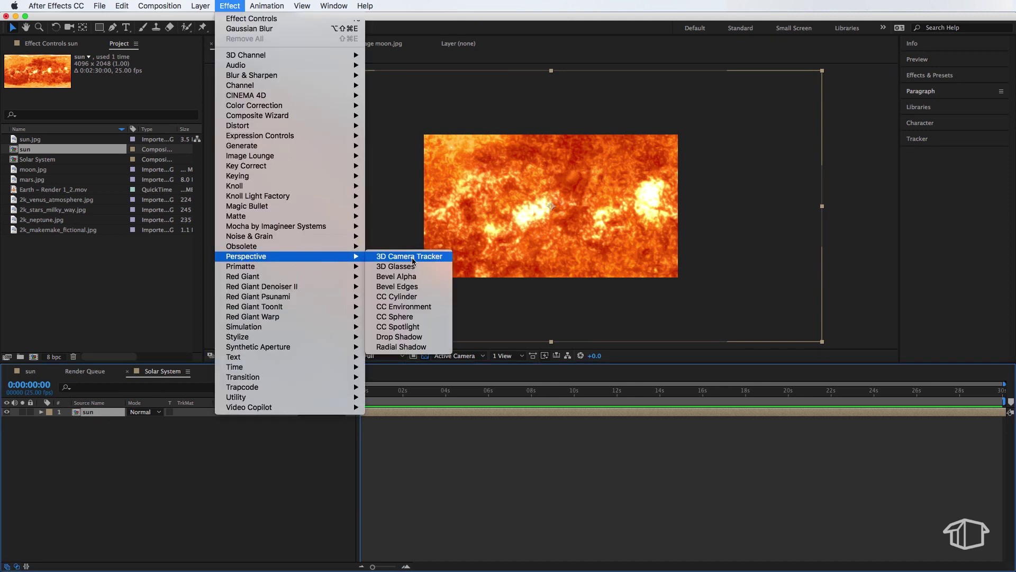
click(428, 318)
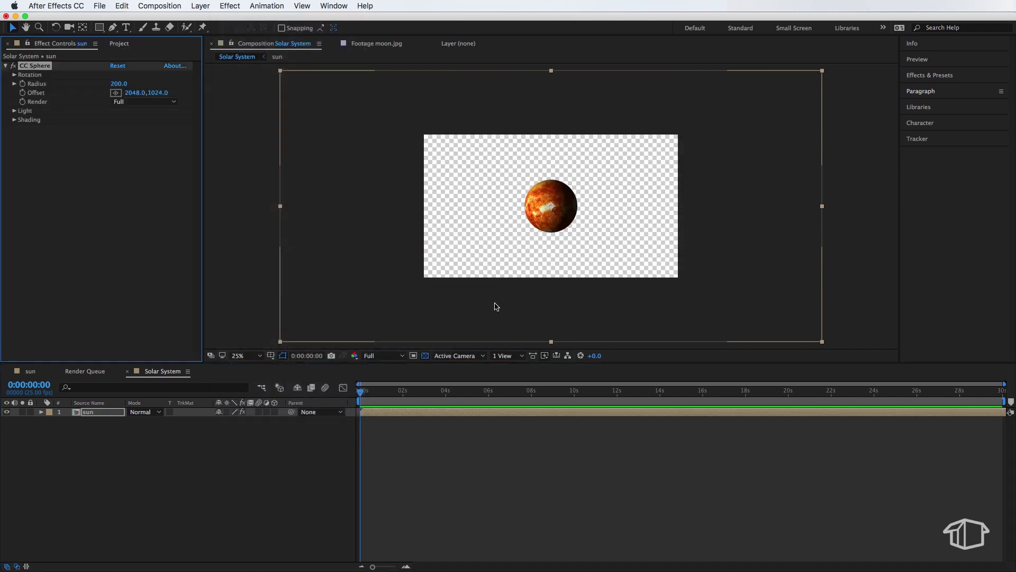
key(period)
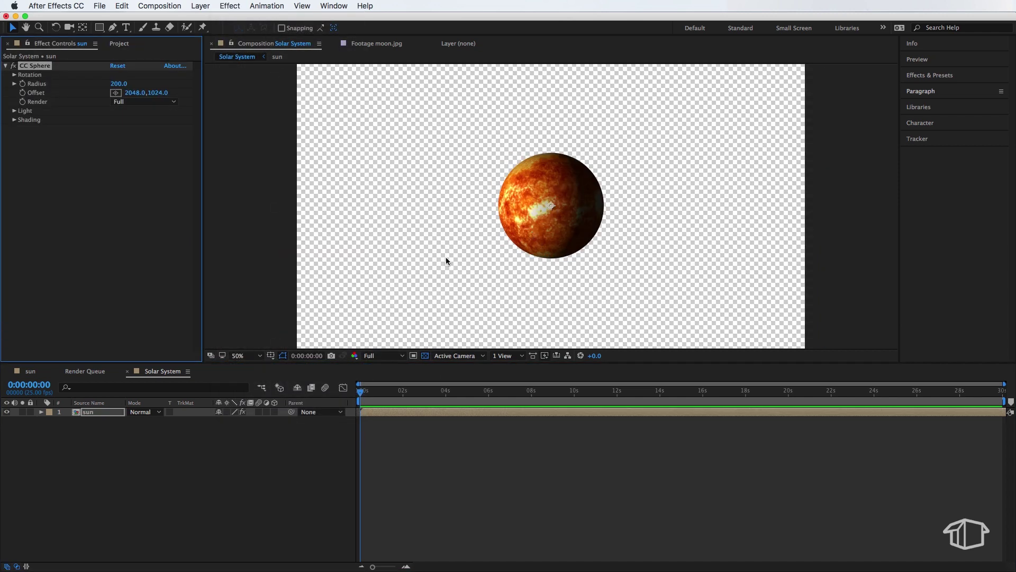
key(comma)
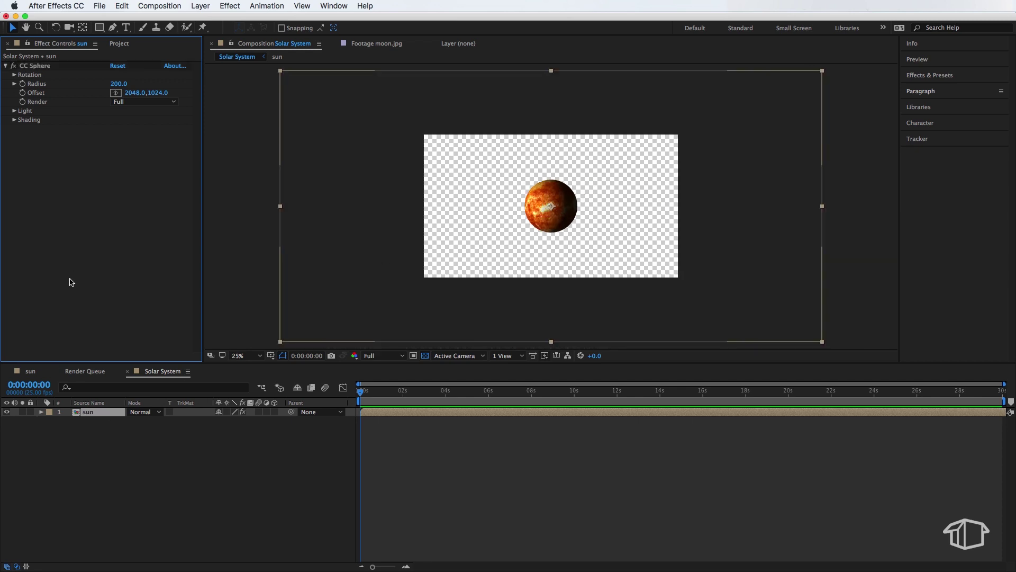
Preview 2k_stars_milky_way.jpg and add it to the Solar System composition beneath the sun layer as background.
click(121, 44)
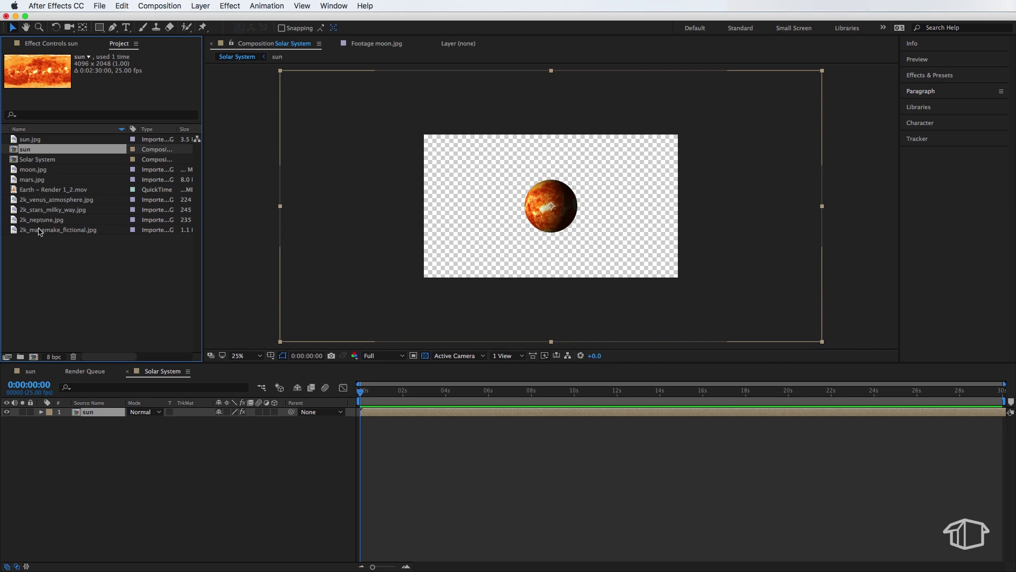
double_click(41, 209)
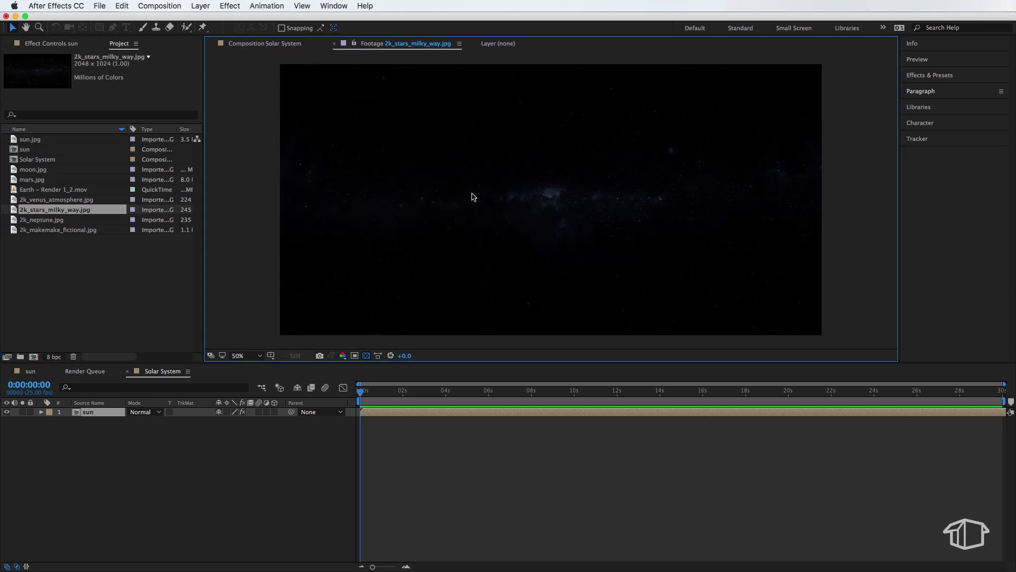
key(period)
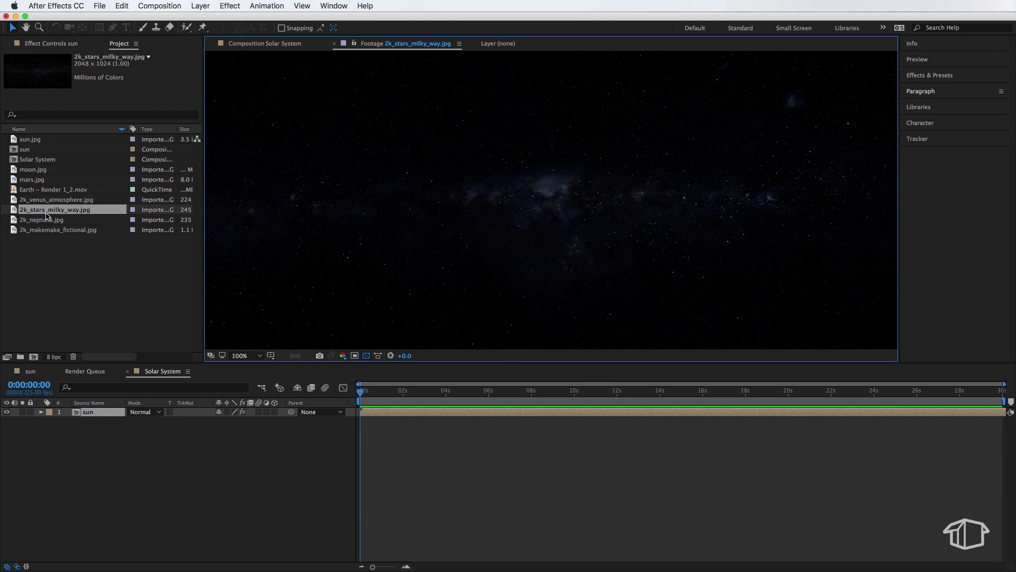
drag(47, 212, 181, 467)
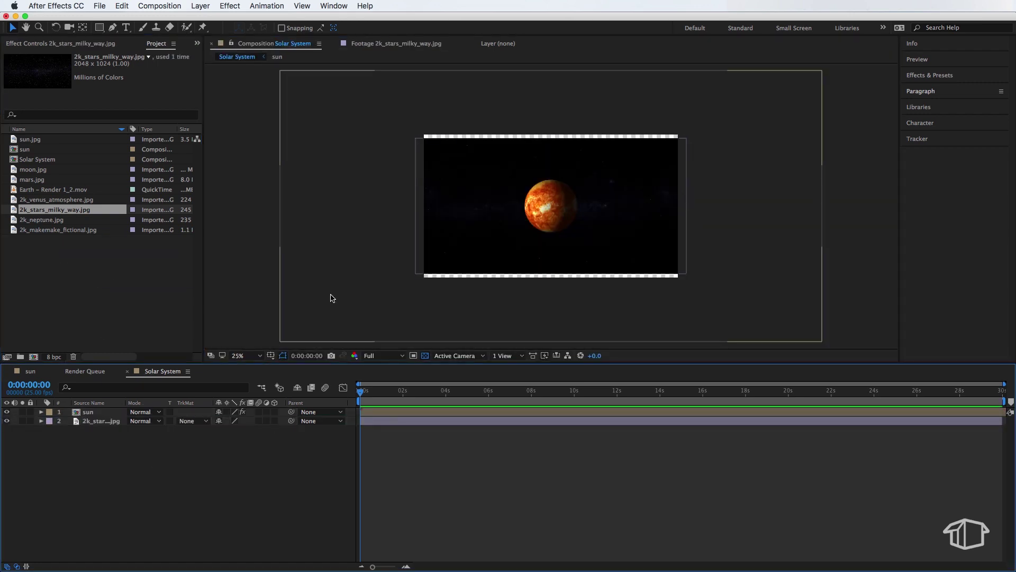
Scale up the starry background layer proportionally until it covers the full height of the composition frame.
click(90, 421)
drag(414, 210, 403, 211)
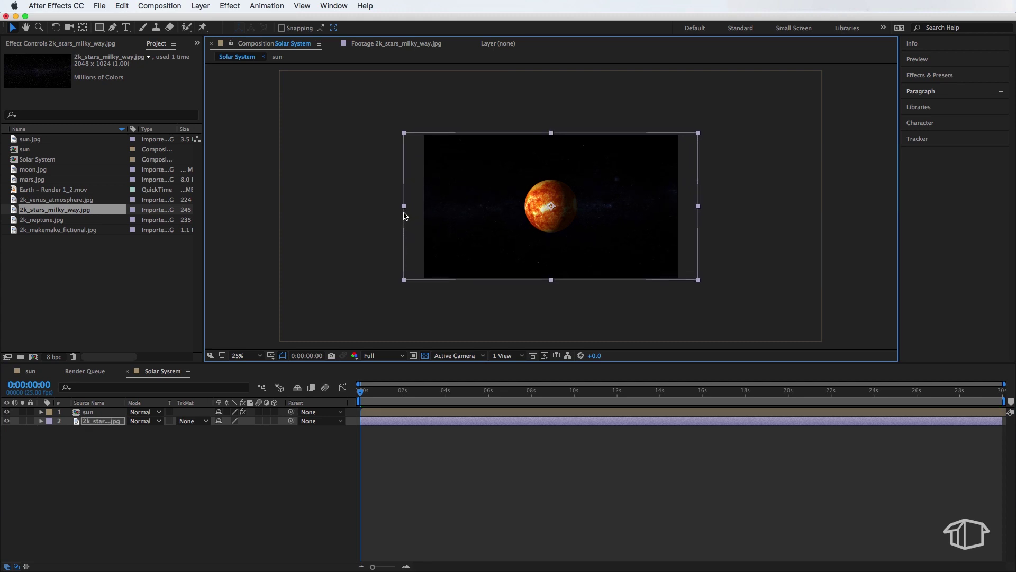
key(period)
key(period)
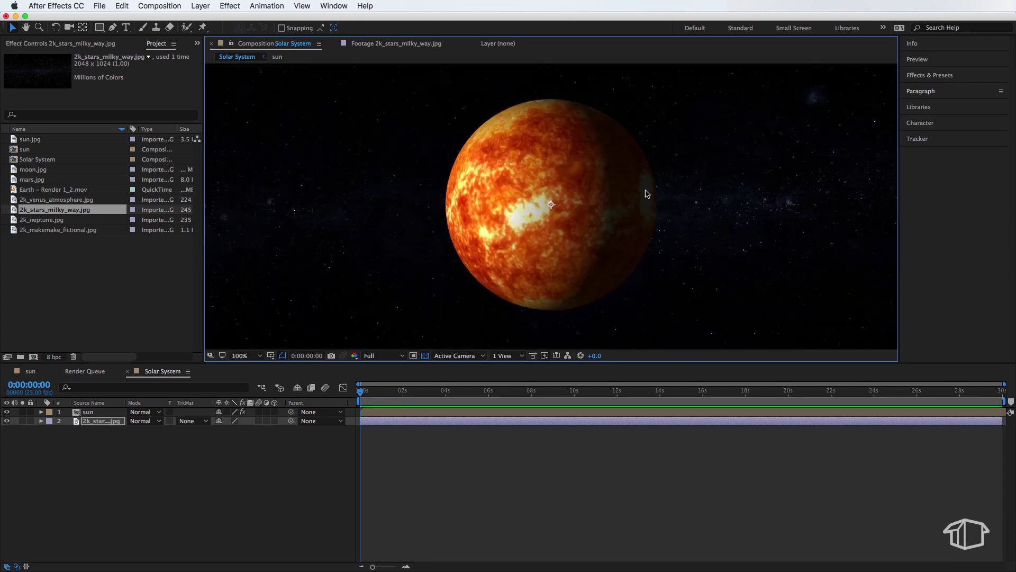
Set the sun's CC Sphere light intensity to 57 and its light height to 100.
click(86, 411)
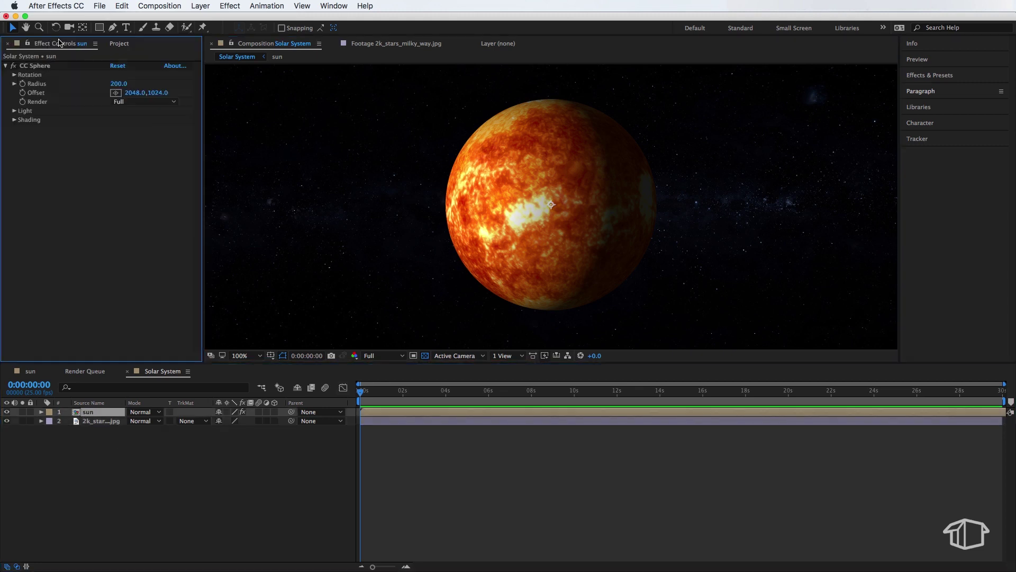
click(80, 44)
click(14, 111)
click(119, 119)
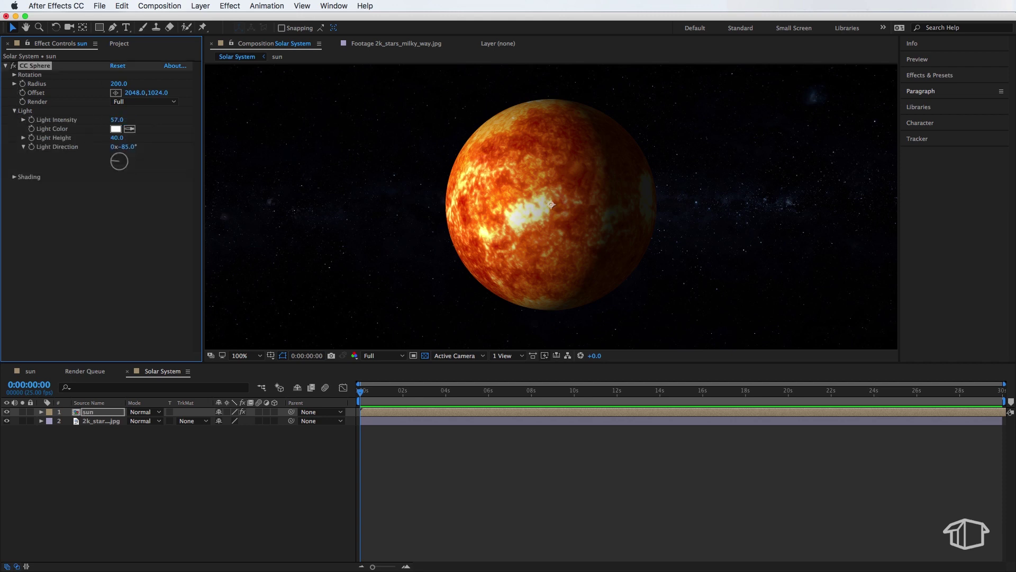
text(57)
key(Return)
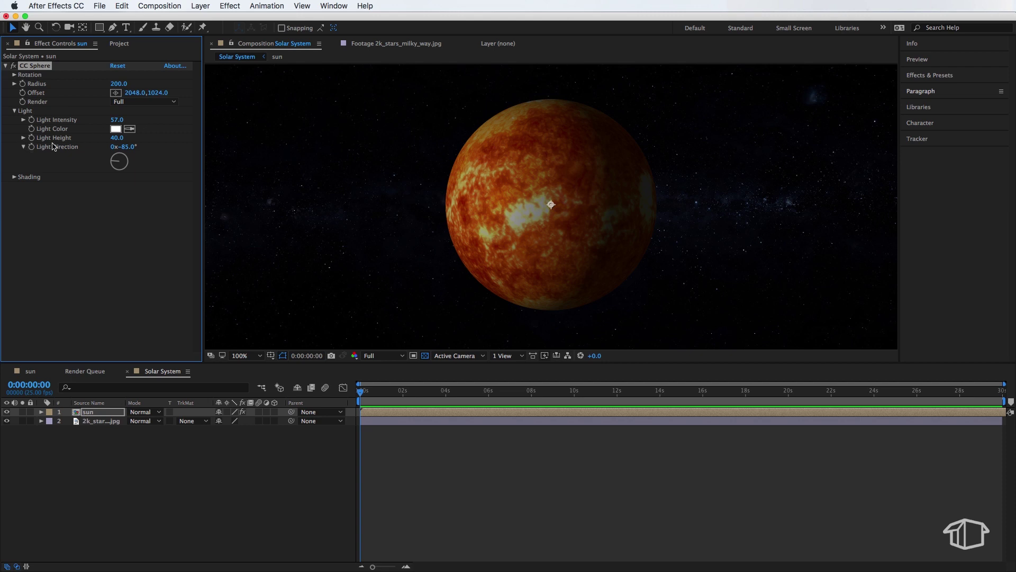
click(116, 138)
key(Return)
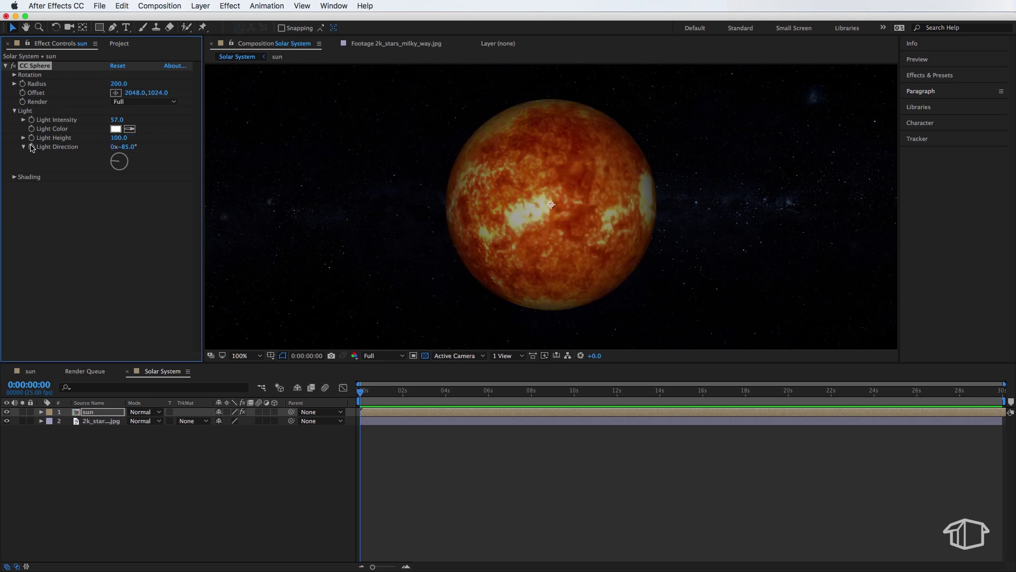
Set the sun's CC Sphere shading to Ambient 40, Specular 0 and Reflective 17.
click(15, 177)
click(119, 185)
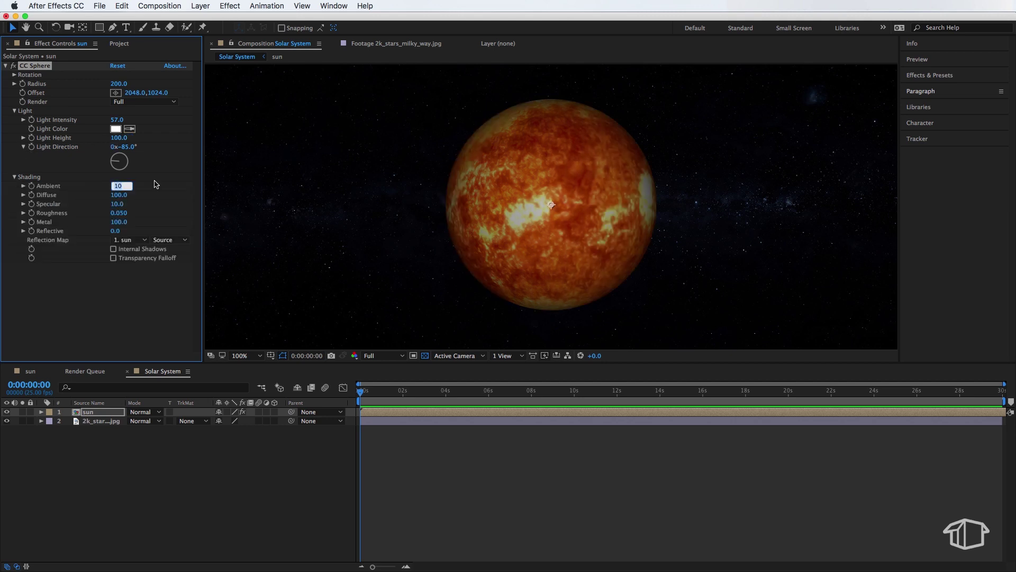
text(40)
key(Return)
drag(119, 203, 109, 204)
click(117, 231)
text(17)
key(Return)
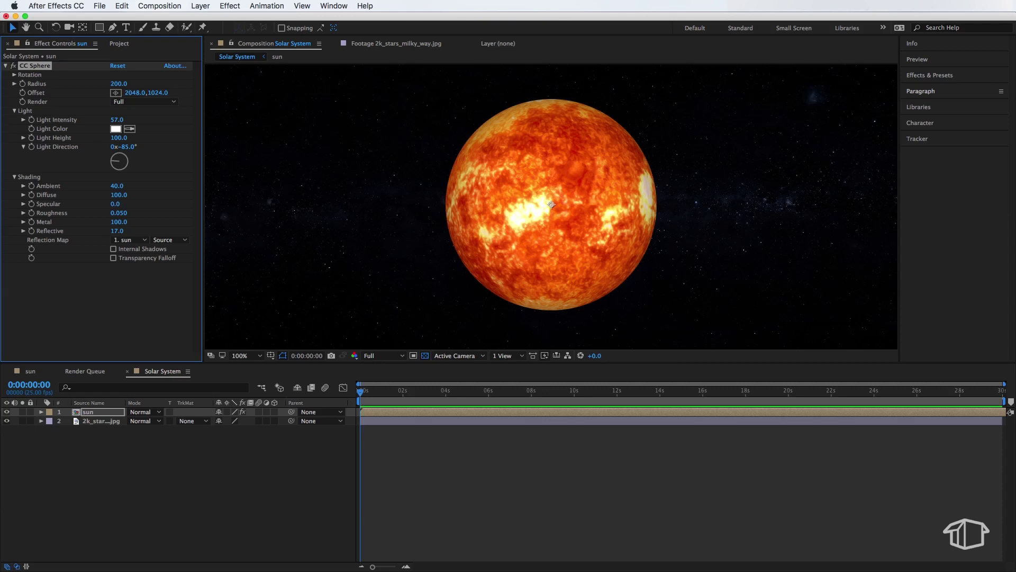
Apply the Glow effect to the sun layer.
click(188, 307)
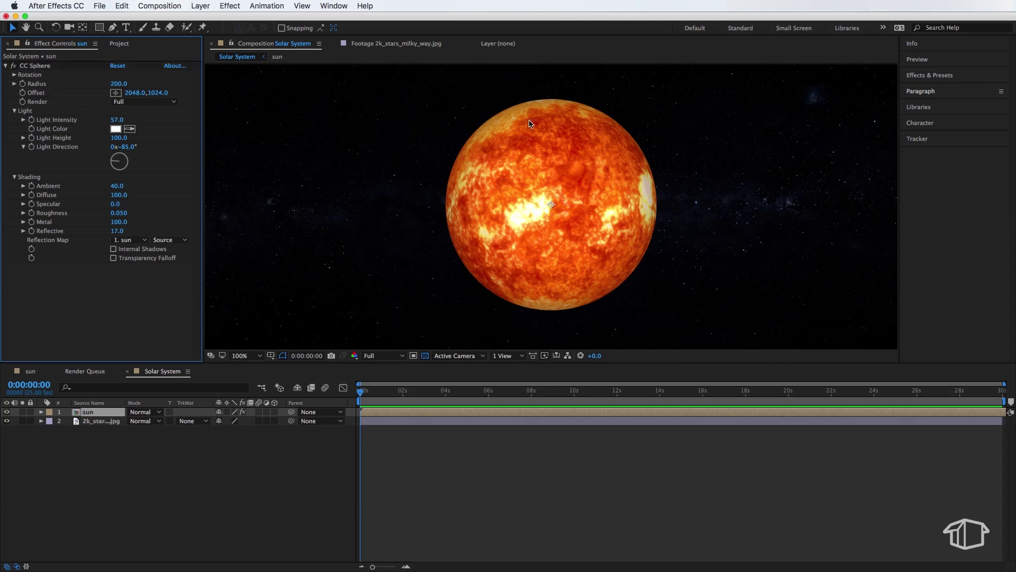
click(236, 6)
mouse_move(318, 336)
click(385, 481)
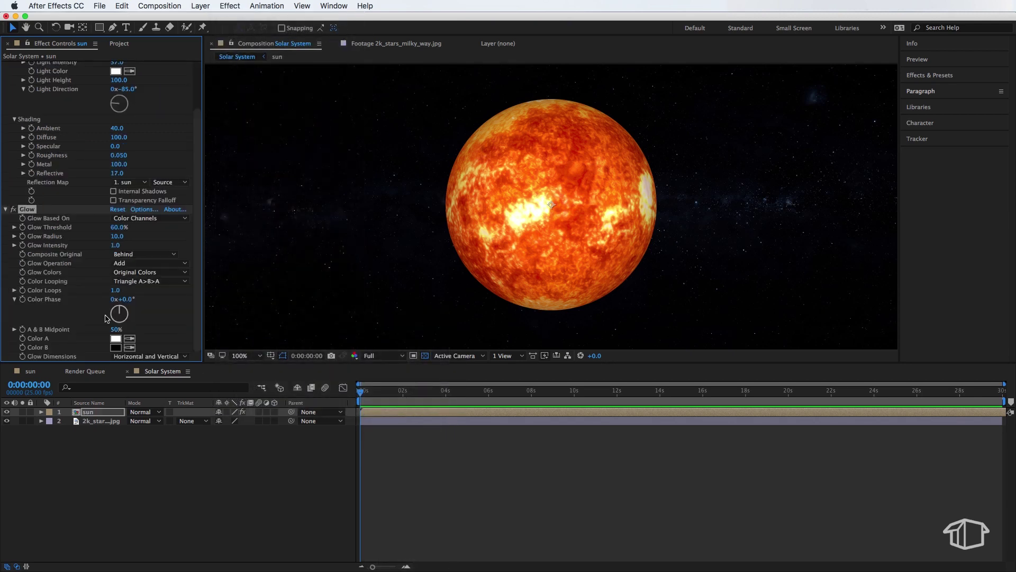
Set the sun's Glow threshold to 30%, its radius to 36, and composite the original On Top.
click(117, 227)
text(30)
key(Return)
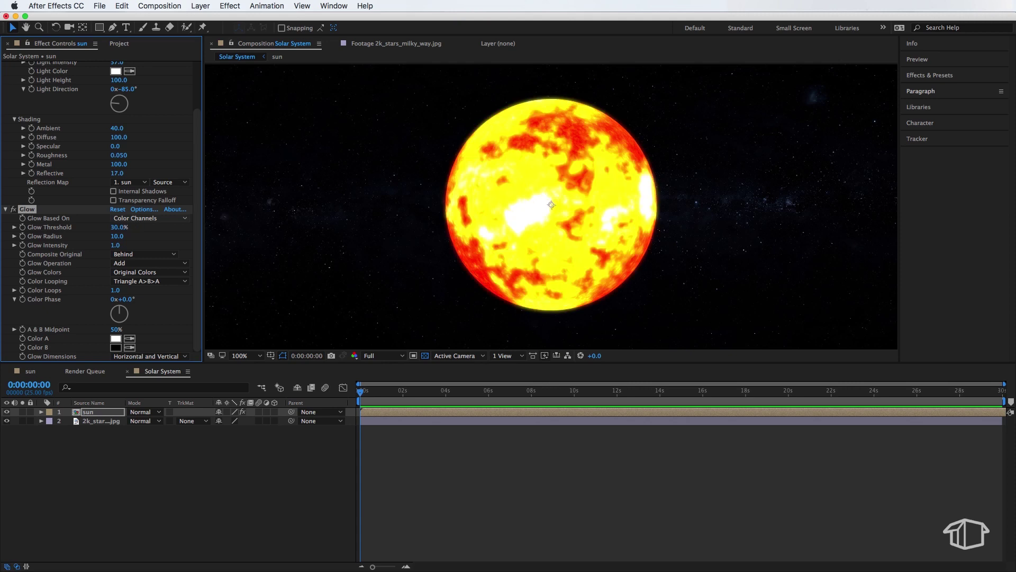
click(115, 237)
text(36)
key(Return)
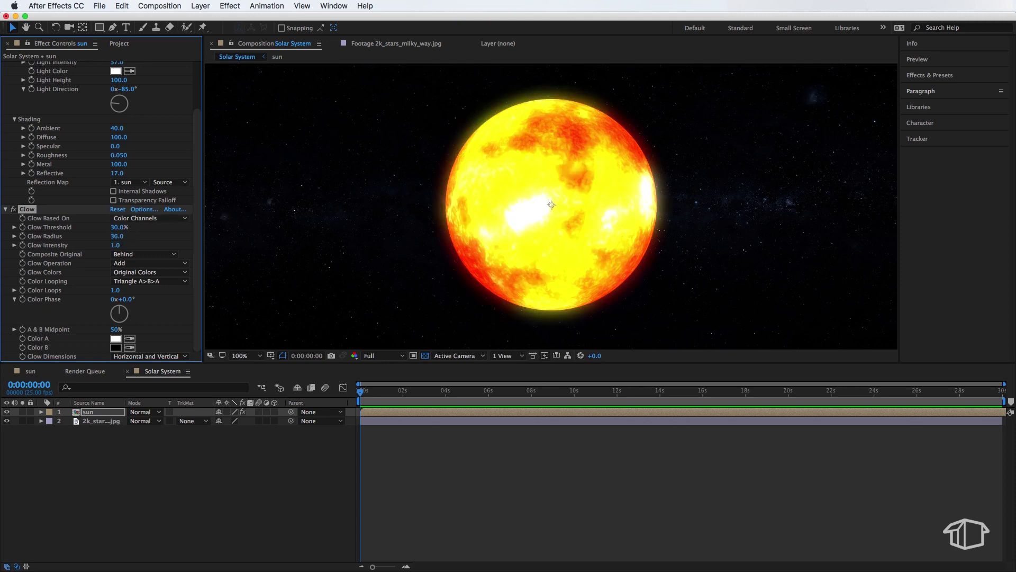
click(141, 255)
click(135, 264)
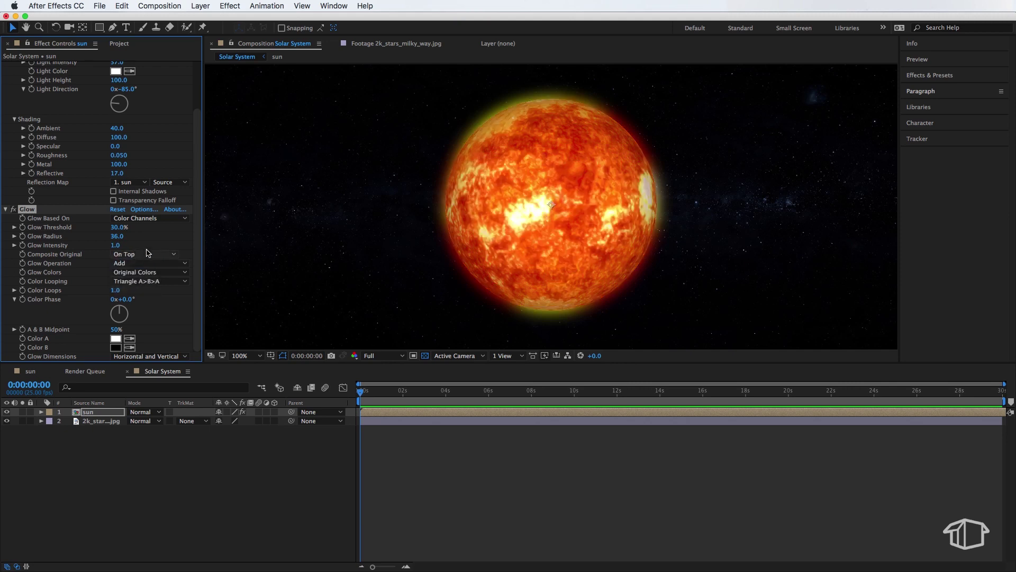
Compare the sun with the Glow effect switched off and on.
key(comma)
key(period)
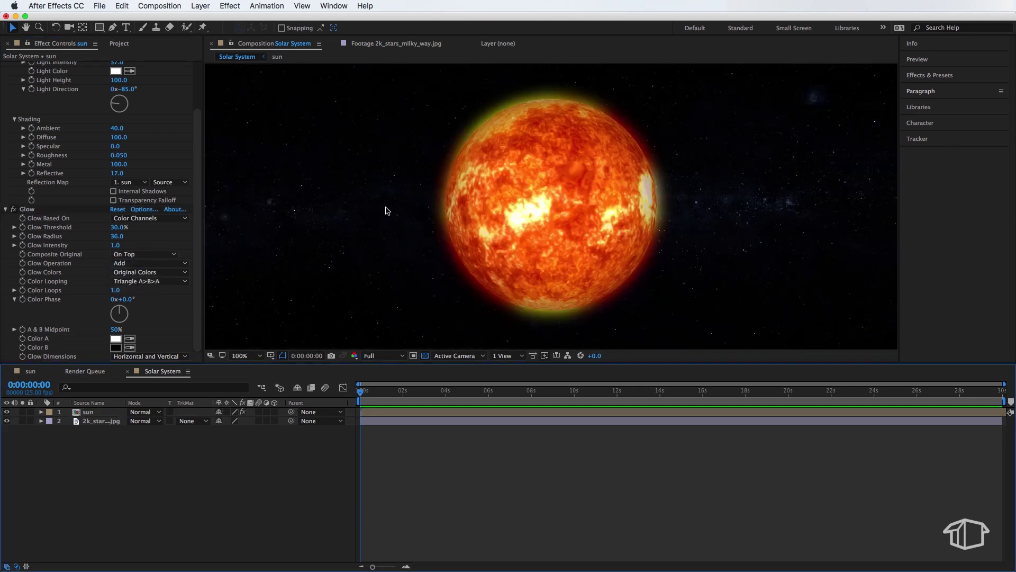
click(12, 210)
click(13, 210)
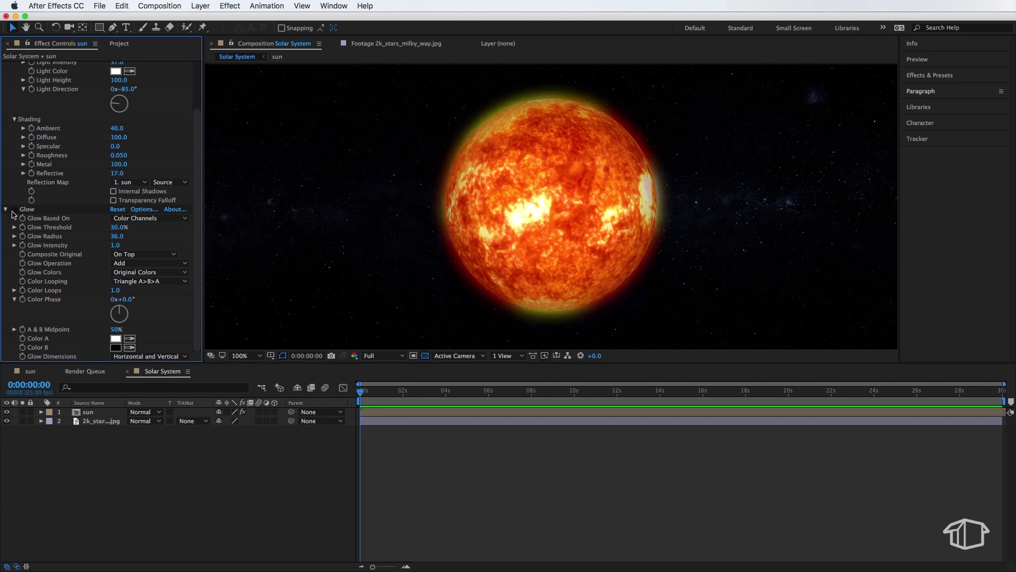
click(13, 209)
click(13, 210)
click(14, 209)
click(13, 210)
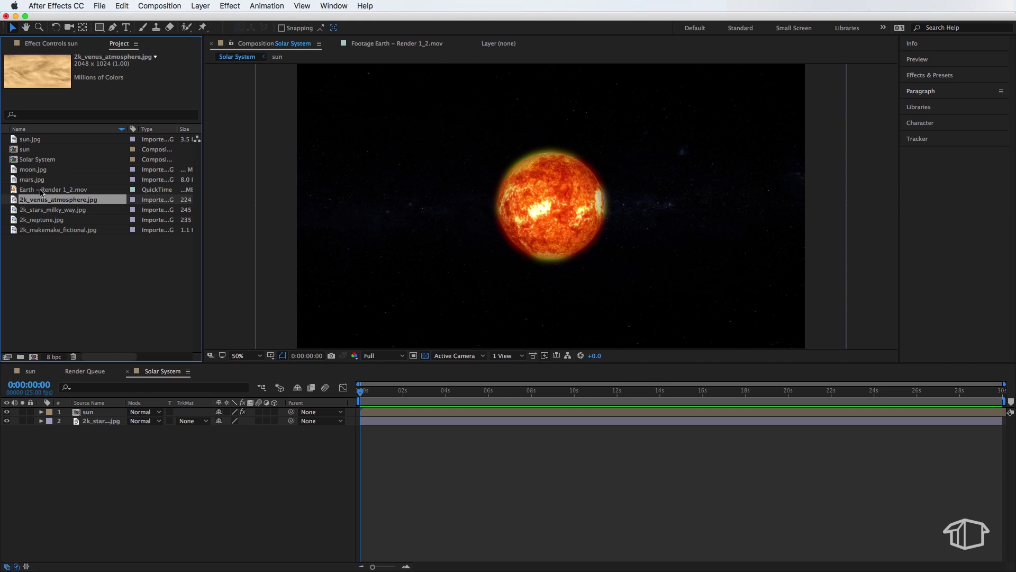
Create a composition from 2k_venus_atmosphere.jpg and add it to the Solar System composition between the sun and the stars background.
right_click(33, 202)
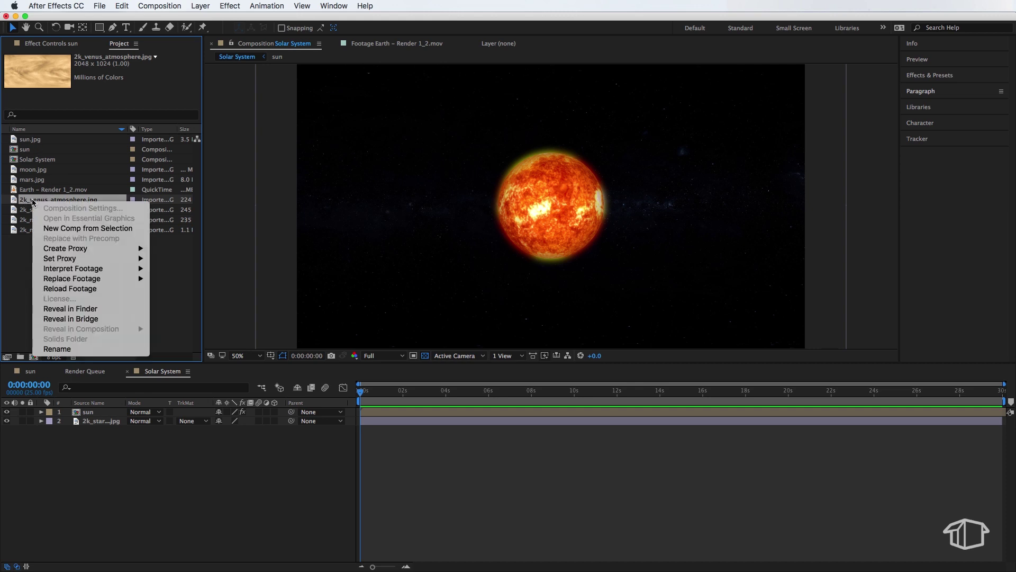
click(80, 228)
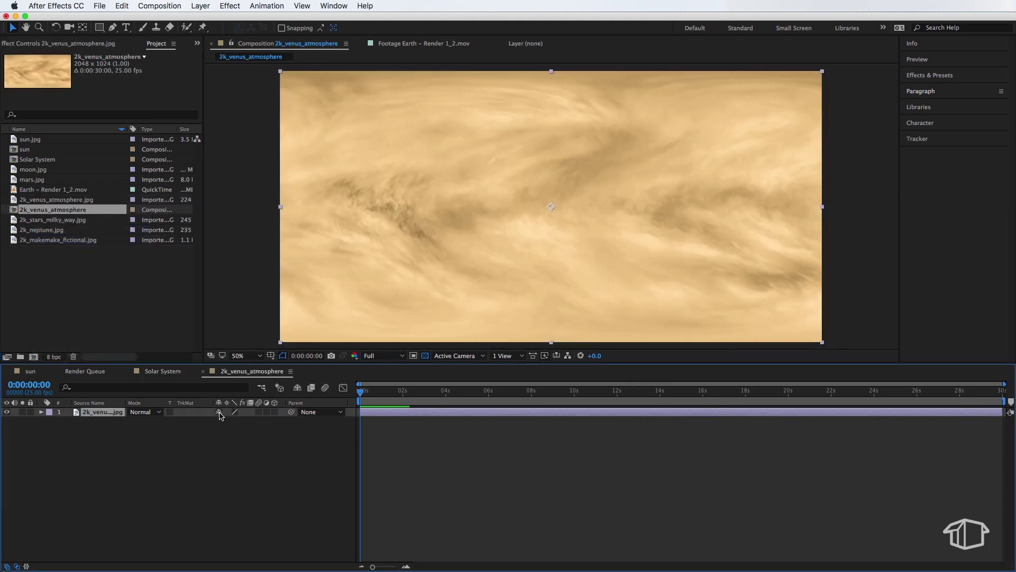
click(36, 212)
click(155, 371)
drag(53, 209, 102, 422)
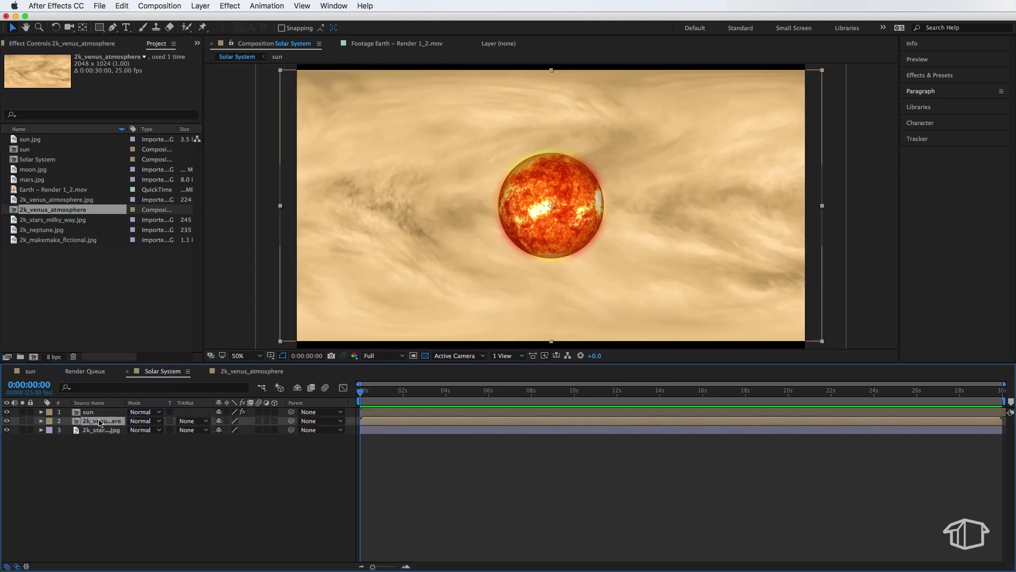
Copy the sun's CC Sphere effect onto the 2k_venus_atmosphere layer and reset its parameters to the defaults.
click(92, 412)
click(50, 45)
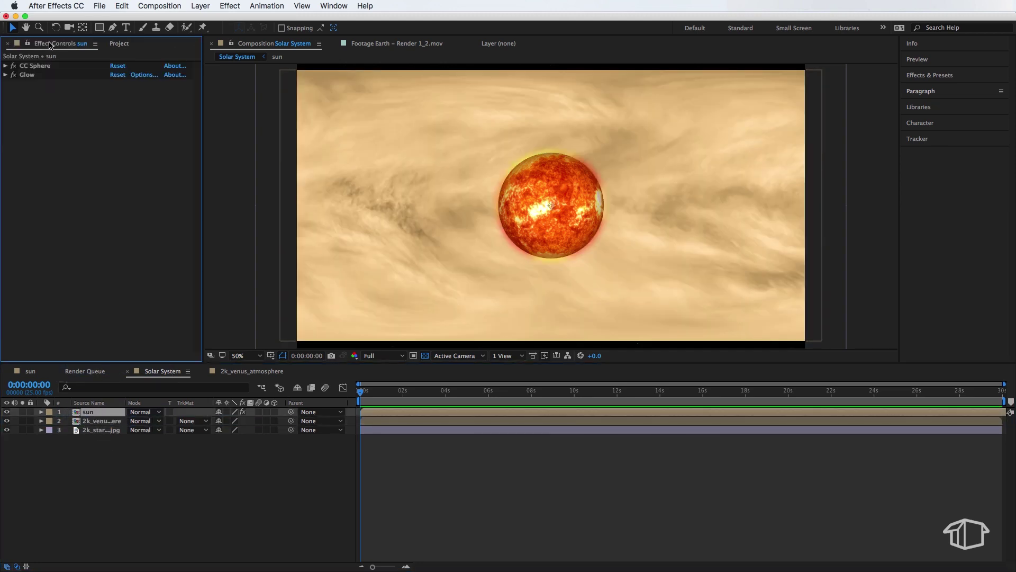
click(90, 412)
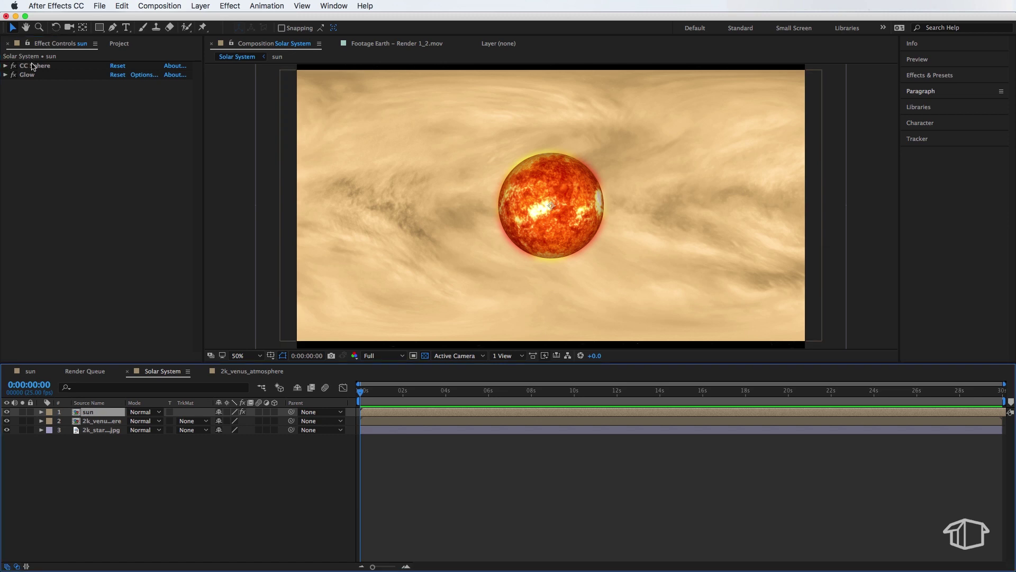
click(99, 421)
key(super+v)
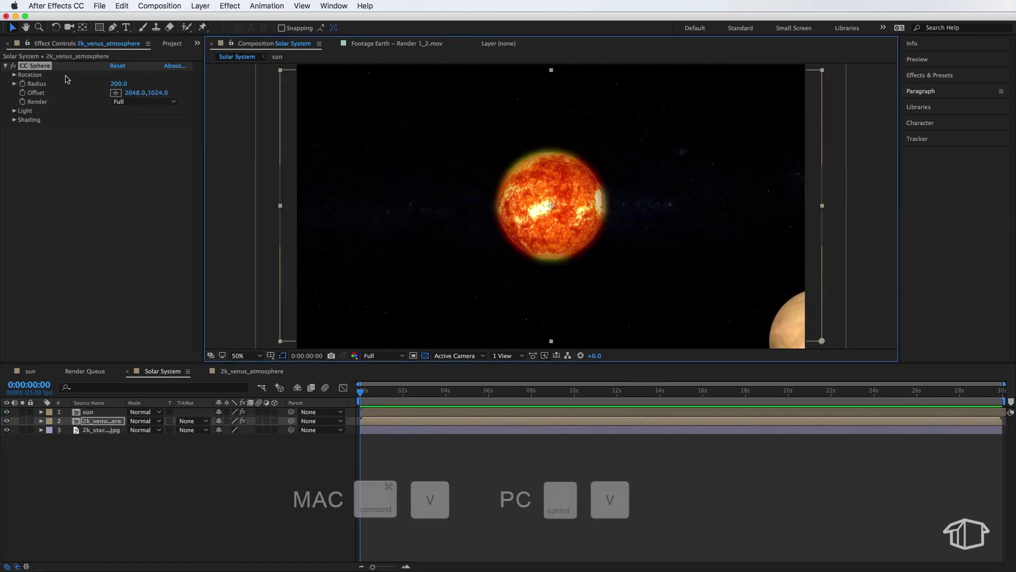
click(118, 66)
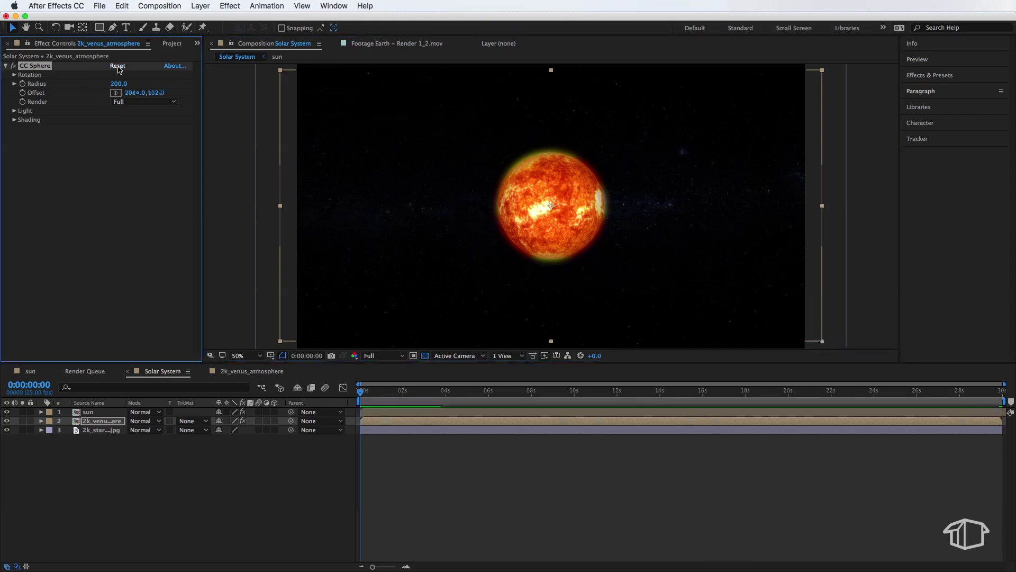
Set the Venus sphere's radius to 56 and place it just above and to the right of the sun.
drag(516, 175, 621, 181)
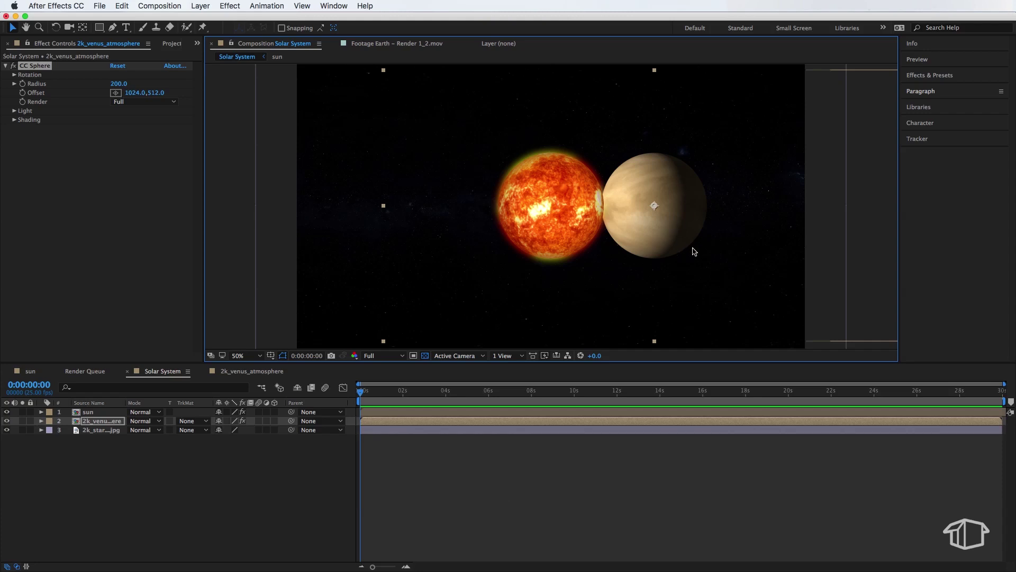
click(15, 84)
click(117, 84)
text(56)
key(Return)
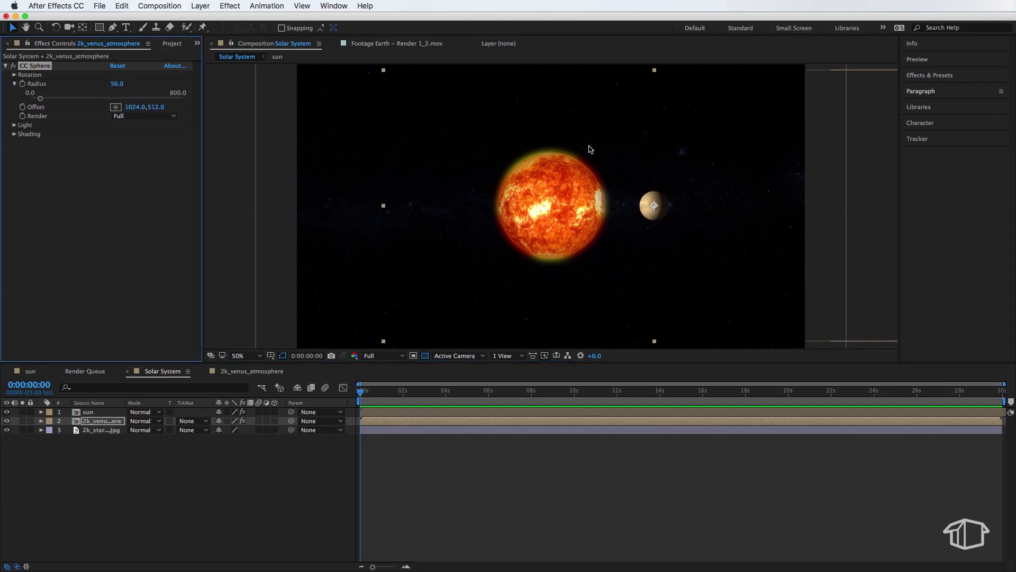
drag(662, 220, 631, 158)
Set the Venus sphere's light direction to -131°, light height to 62 and ambient shading to 23.
click(15, 125)
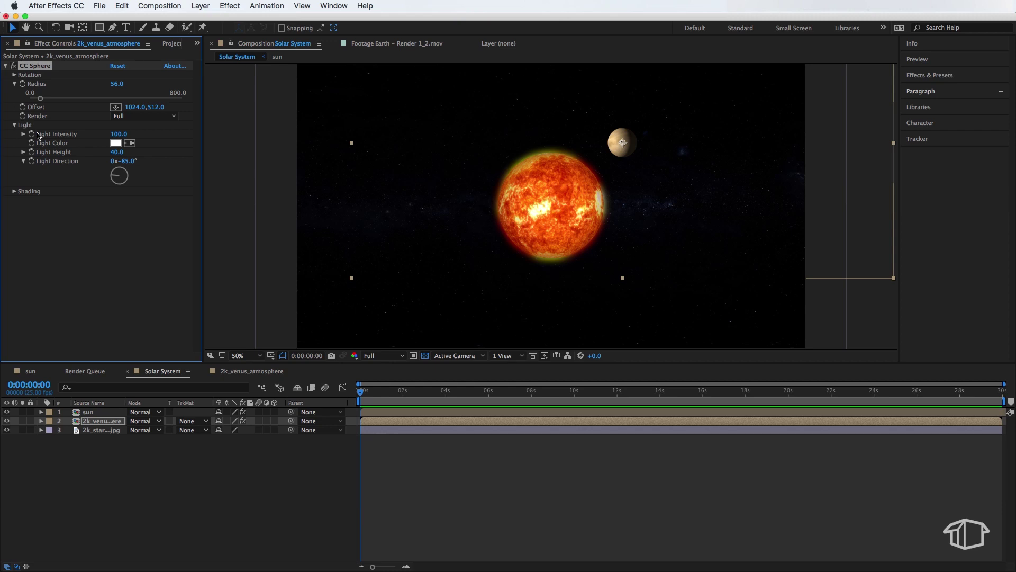
drag(125, 161, 105, 163)
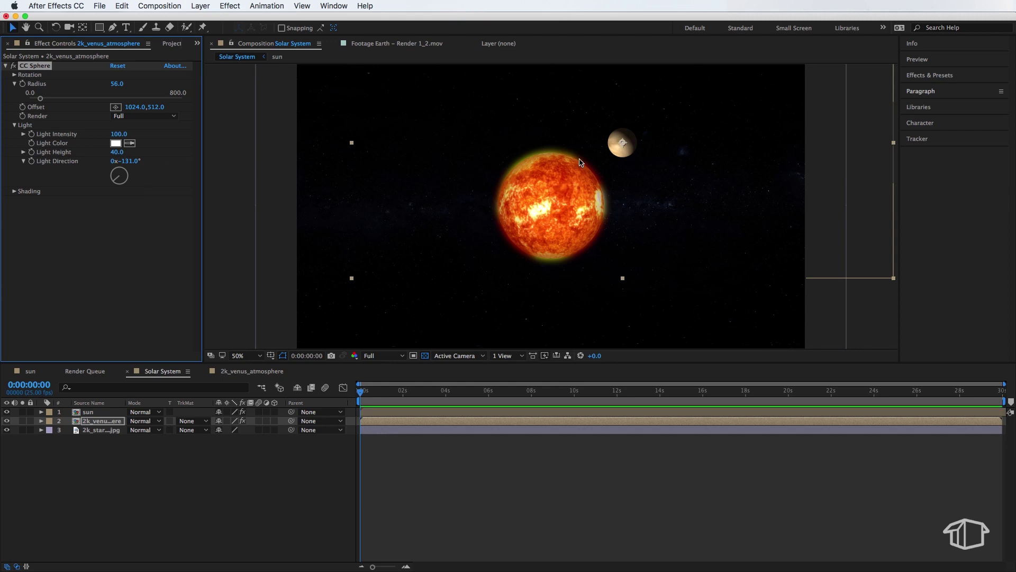
click(116, 152)
key(Return)
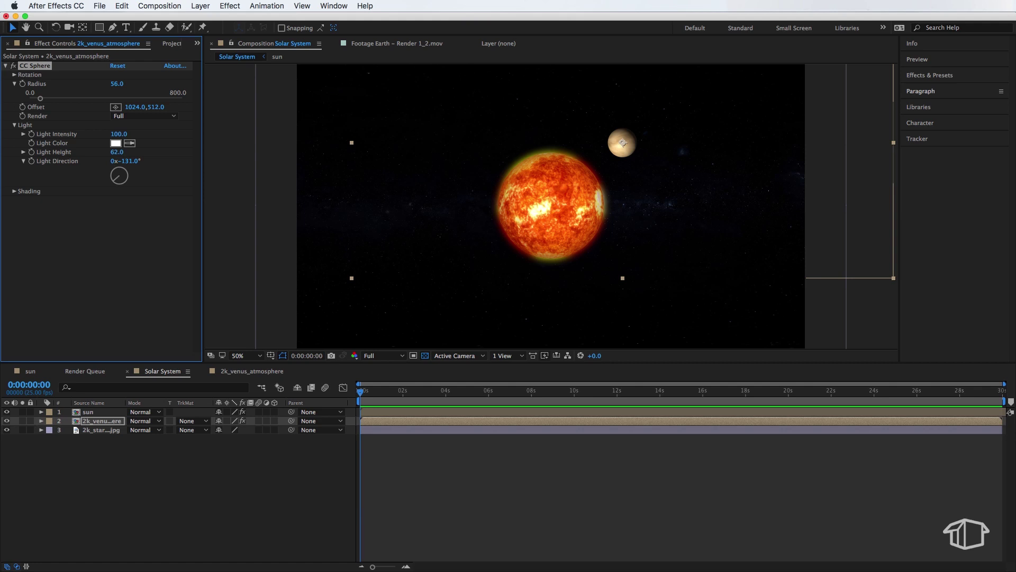
click(15, 191)
click(119, 200)
text(23)
key(Return)
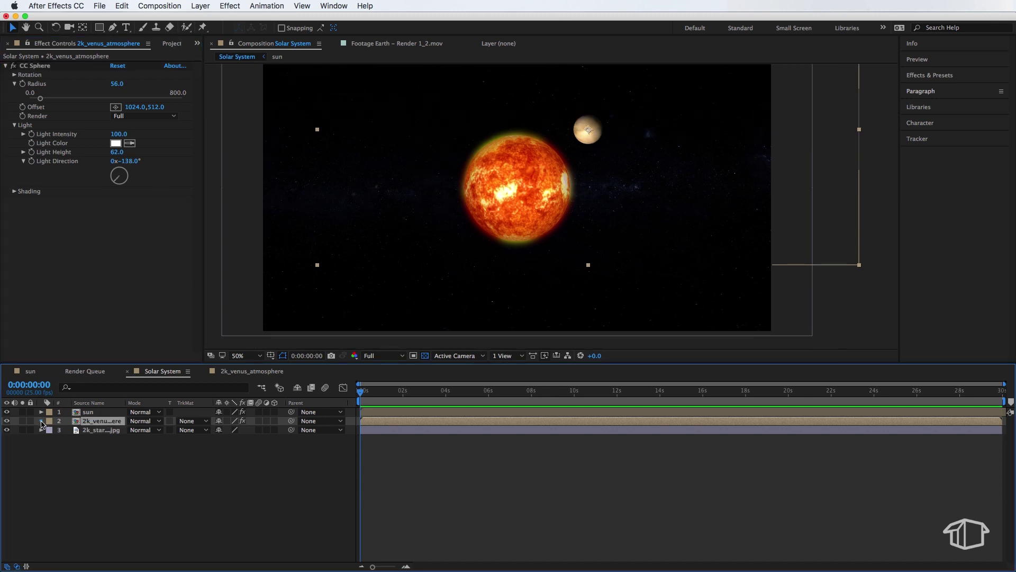
Undo the last light direction change and set a starting CC Sphere Rotation Y keyframe for Venus at 0 seconds.
click(41, 421)
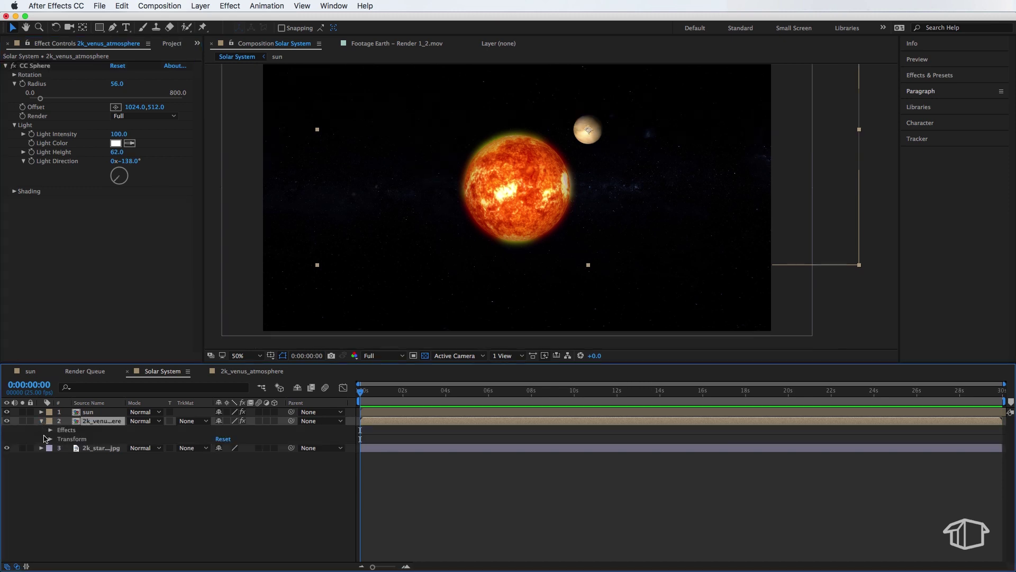
key(super+z)
click(50, 430)
click(59, 439)
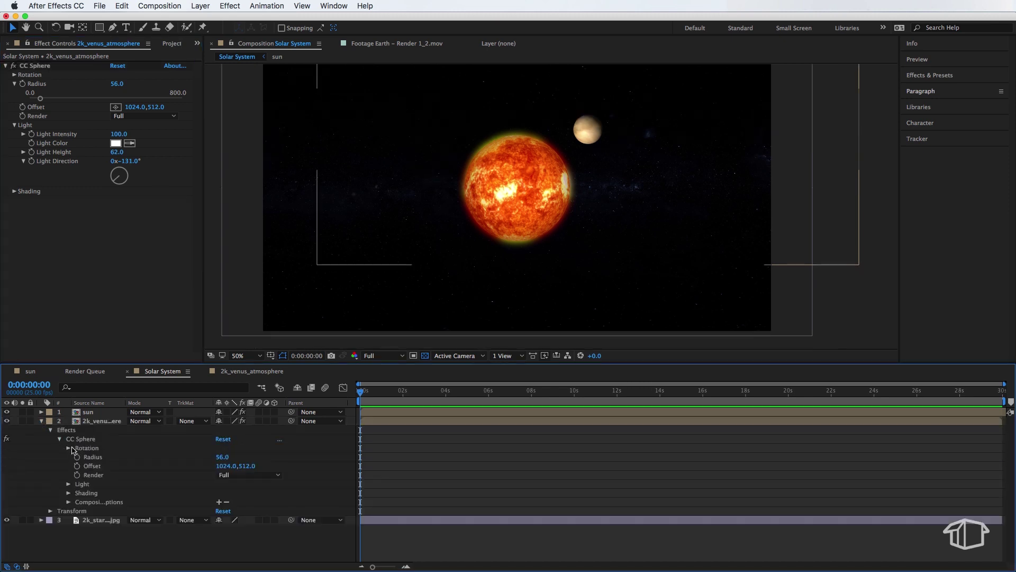
click(69, 448)
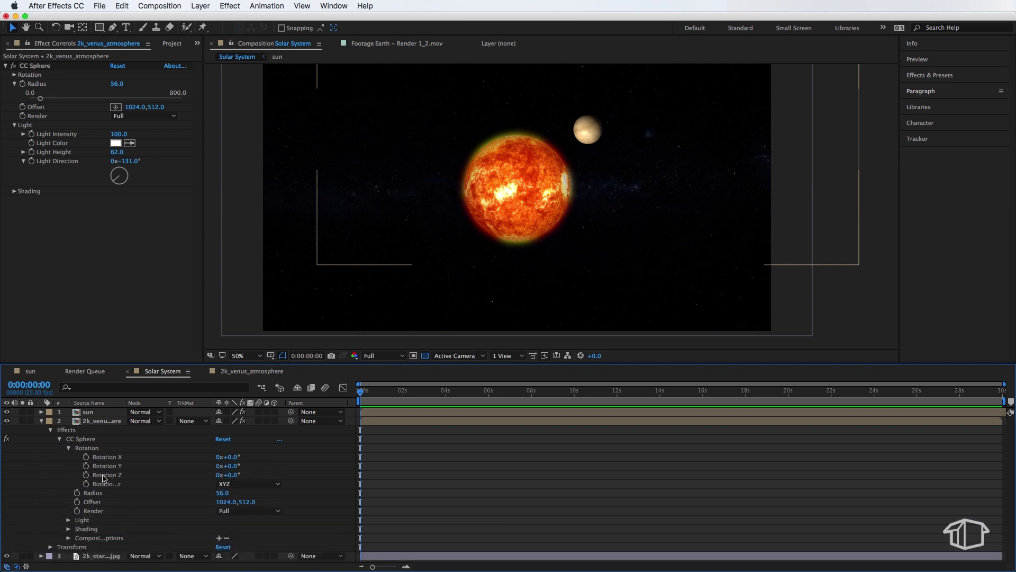
click(86, 466)
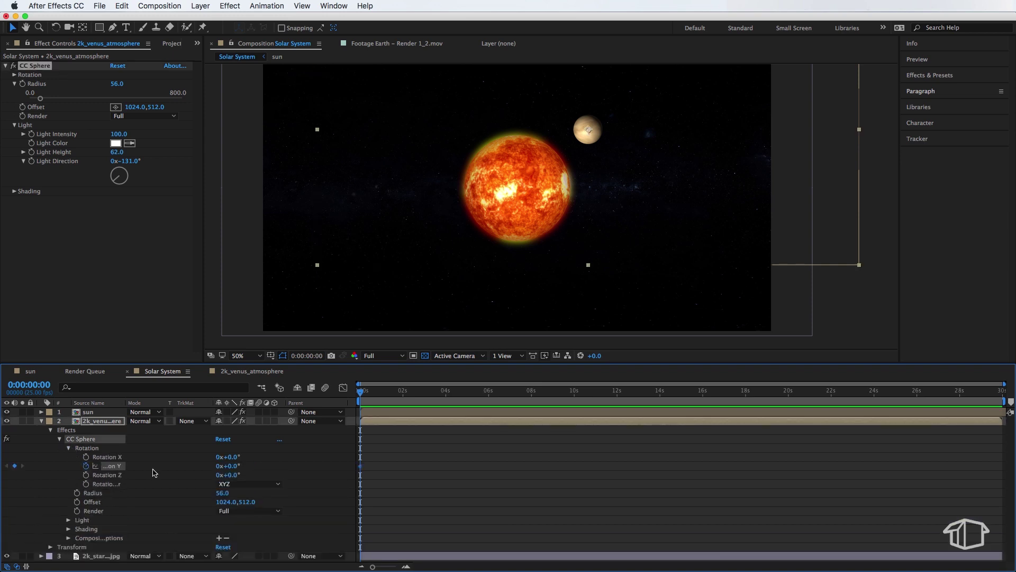
Add a keyframe at 5 seconds with Venus's CC Sphere Rotation Y at 20°.
drag(383, 397, 468, 398)
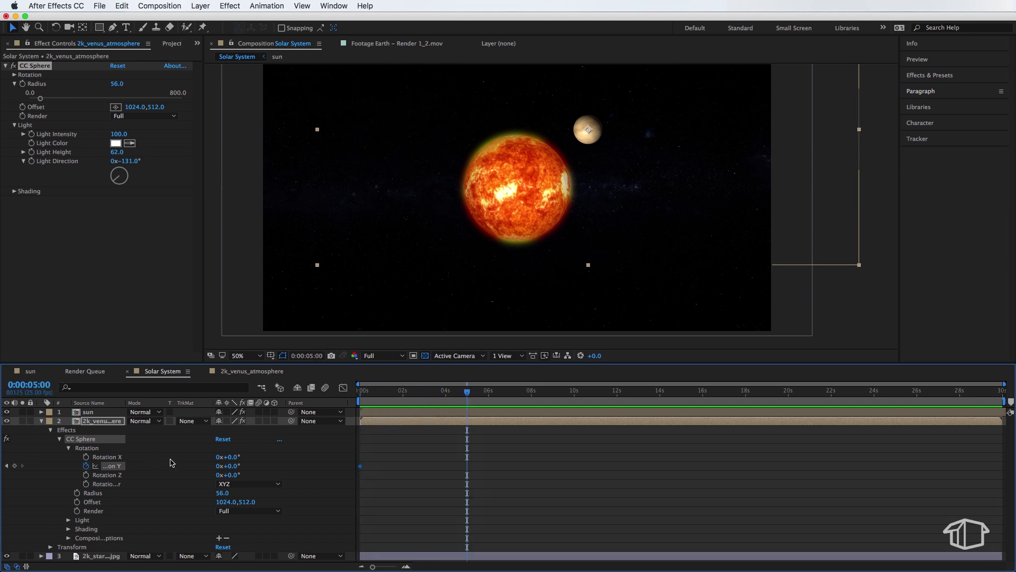
click(232, 466)
text(20)
key(Return)
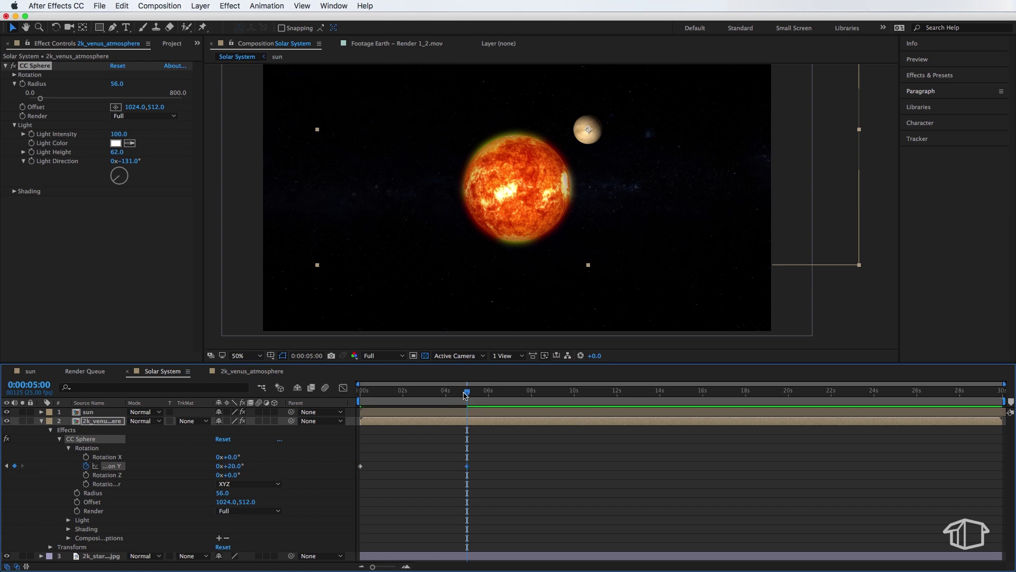
End the work area at 5 seconds and preview the animation from the start.
key(n)
scroll(422, 441, up, 1)
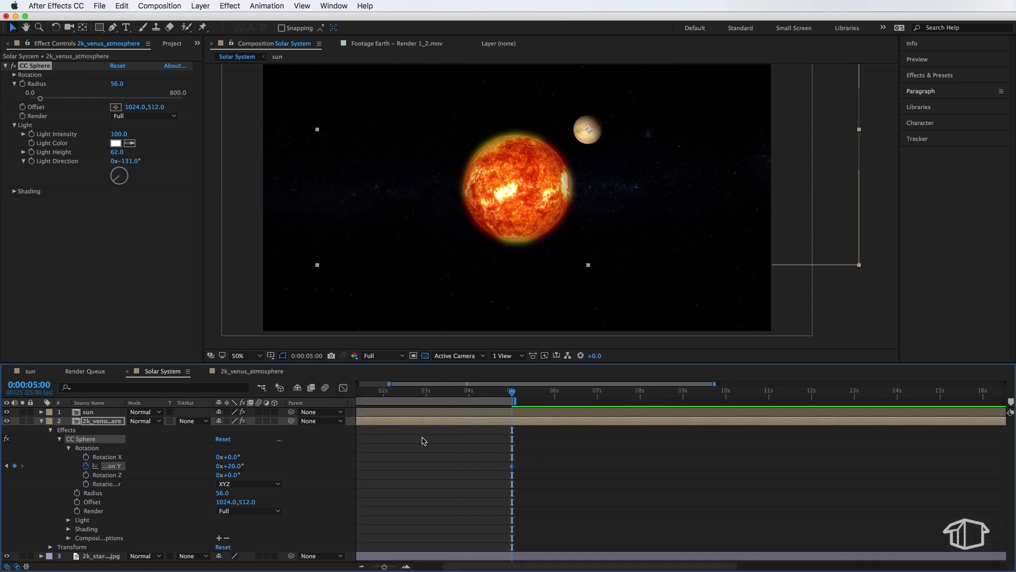
scroll(458, 441, left, 3)
drag(573, 391, 359, 395)
key(space)
mouse_move(361, 396)
mouse_down()
mouse_move(579, 399)
mouse_move(360, 398)
mouse_up()
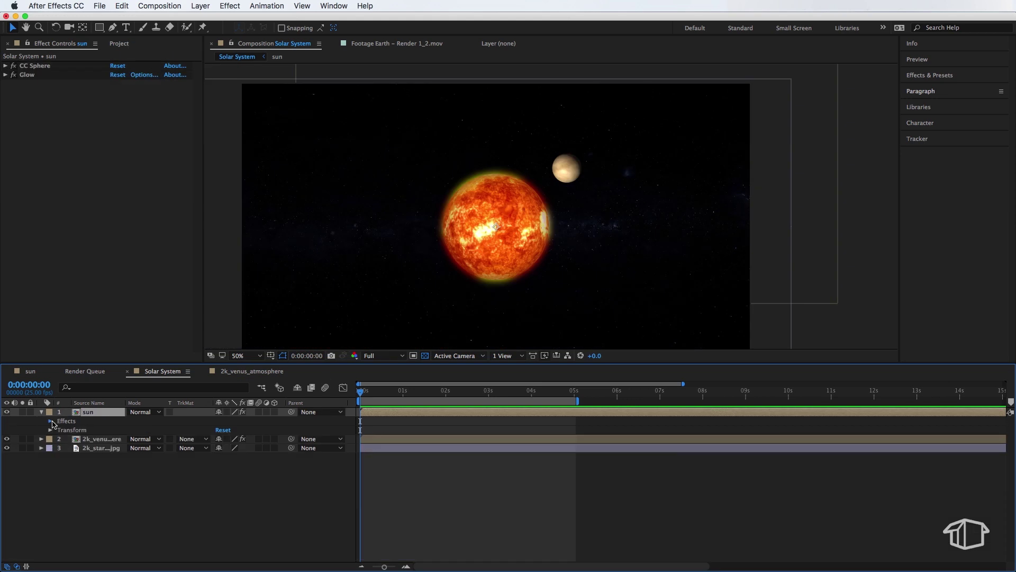
Animate the sun's CC Sphere Rotation Y with keyframes at 0° at 0 seconds and 20° at 5 seconds.
click(50, 421)
click(60, 430)
click(60, 430)
click(59, 430)
click(68, 439)
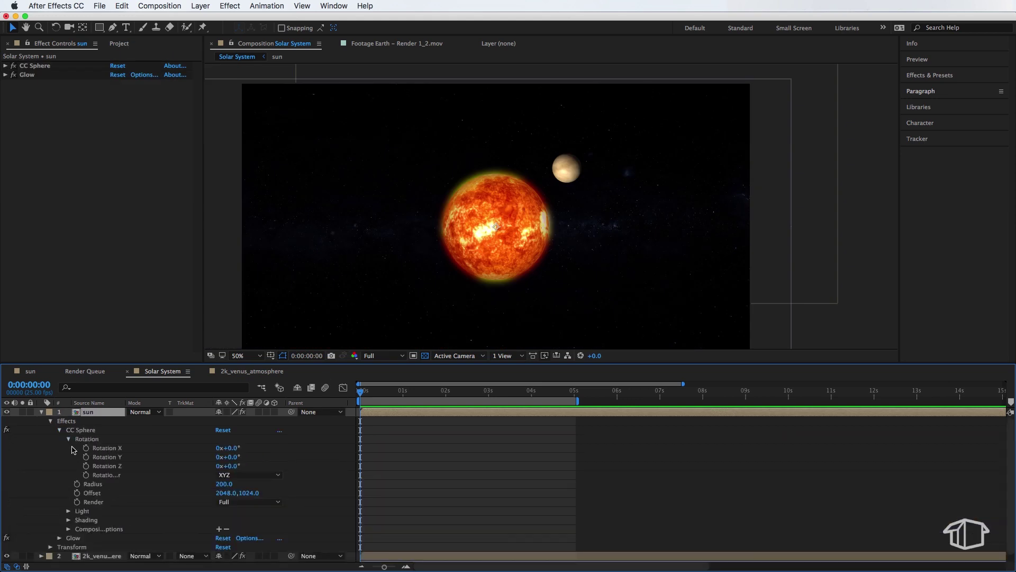
click(86, 457)
drag(370, 397, 574, 402)
click(232, 457)
text(20)
scroll(466, 477, down, 1)
key(Return)
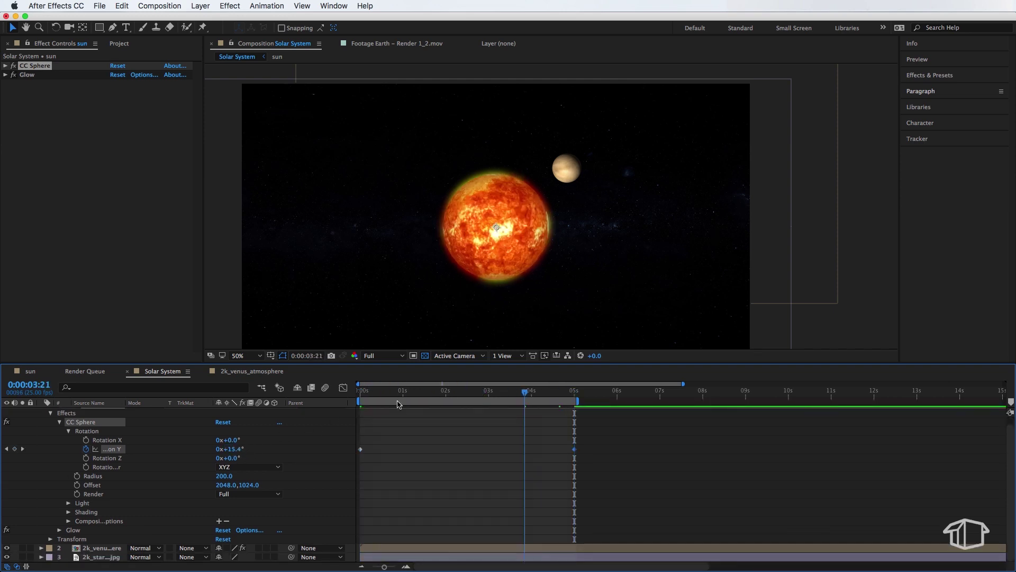
Preview the sun's rotation from the start and collapse the sun layer's properties.
key(Home)
key(space)
key(space)
scroll(37, 434, up, 1)
click(42, 411)
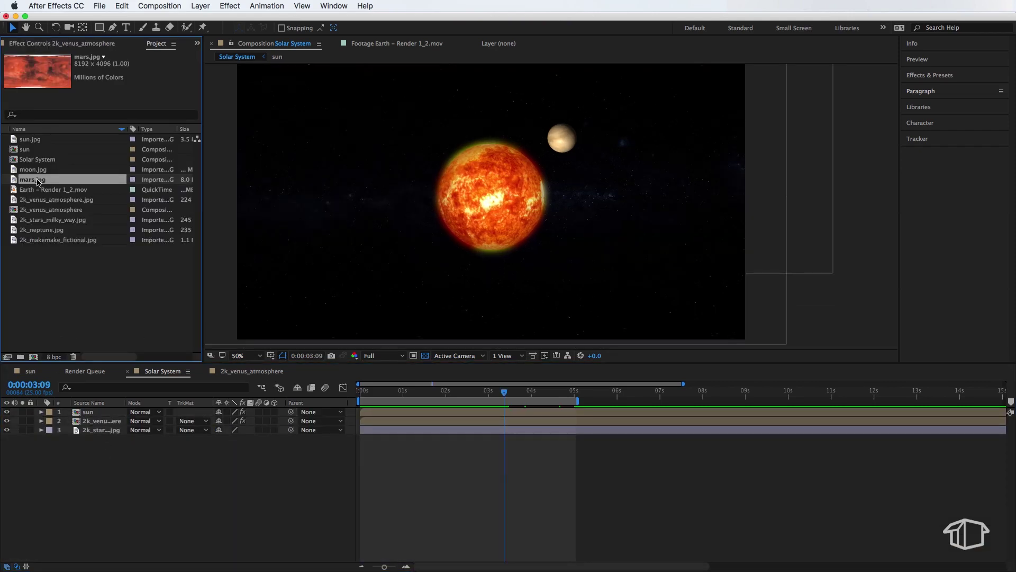
Create a composition from mars.jpg and place it in Solar System directly beneath the Venus layer.
right_click(38, 181)
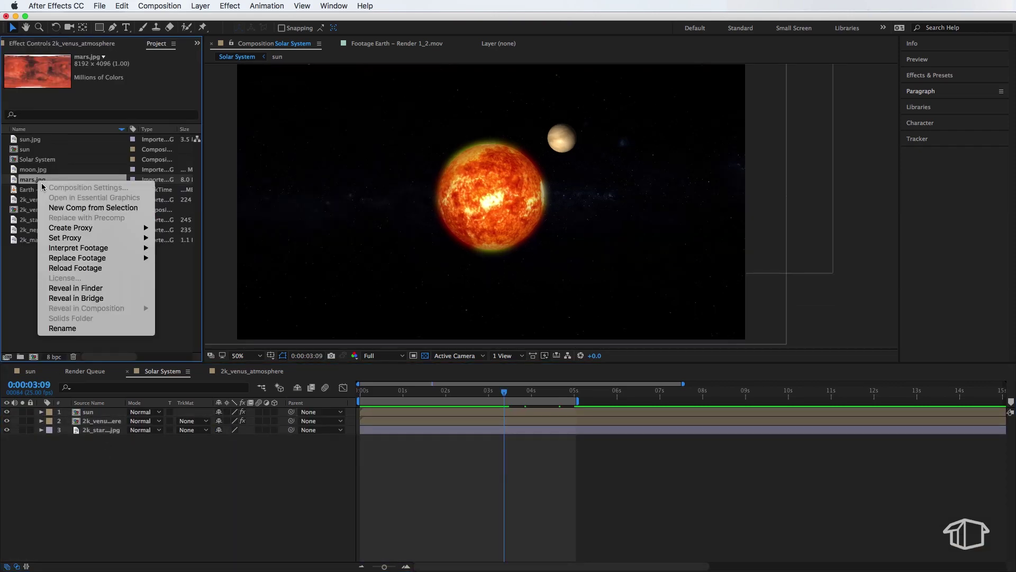
click(68, 202)
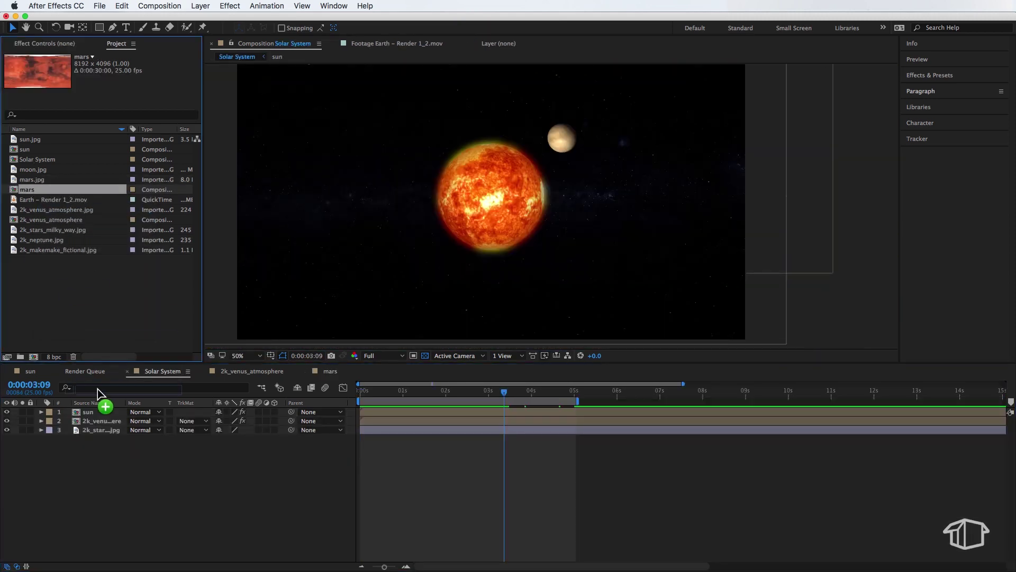
drag(97, 389, 94, 427)
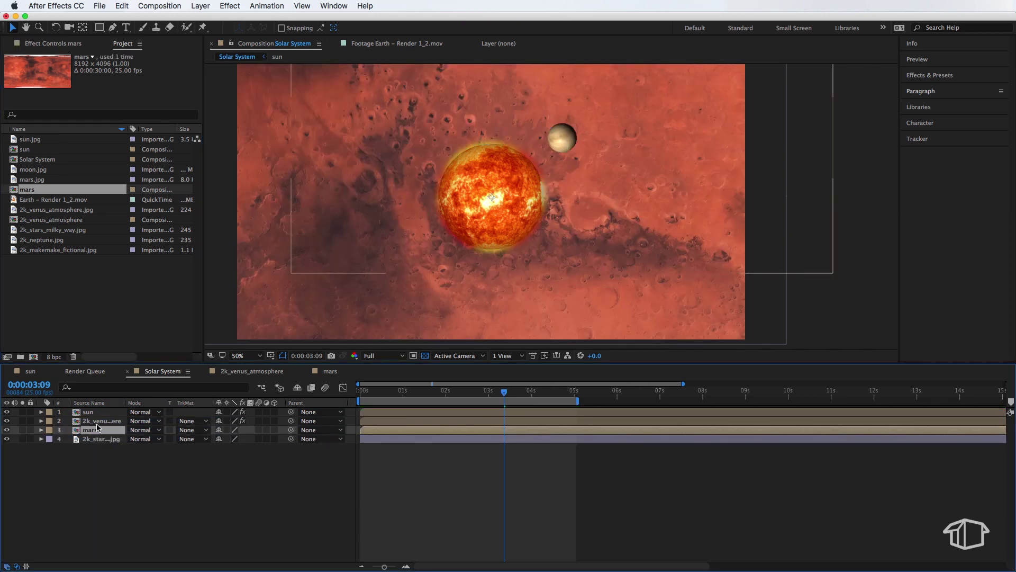
Copy the CC Sphere effect from the Venus layer to the mars layer.
click(98, 421)
click(53, 44)
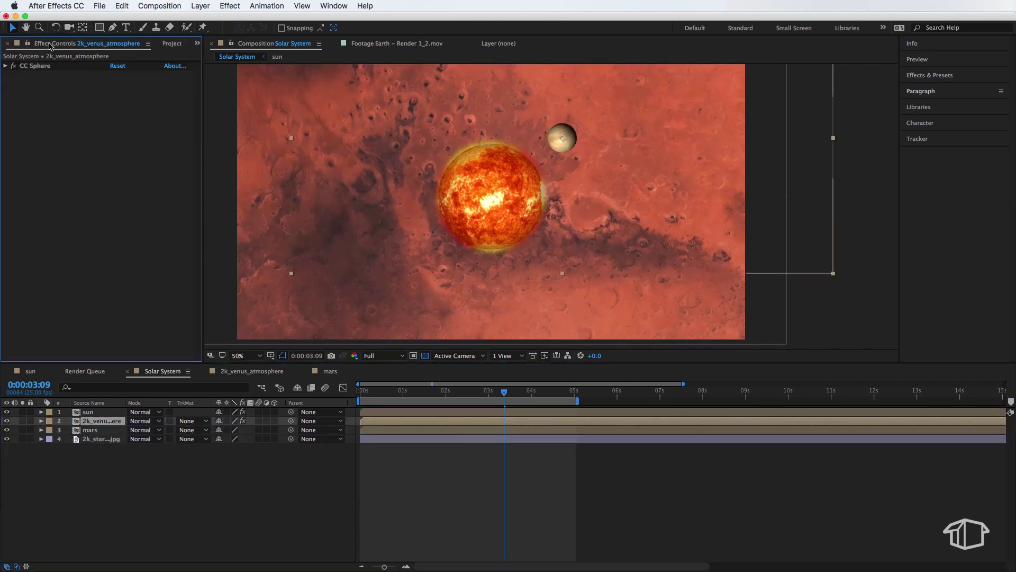
click(35, 67)
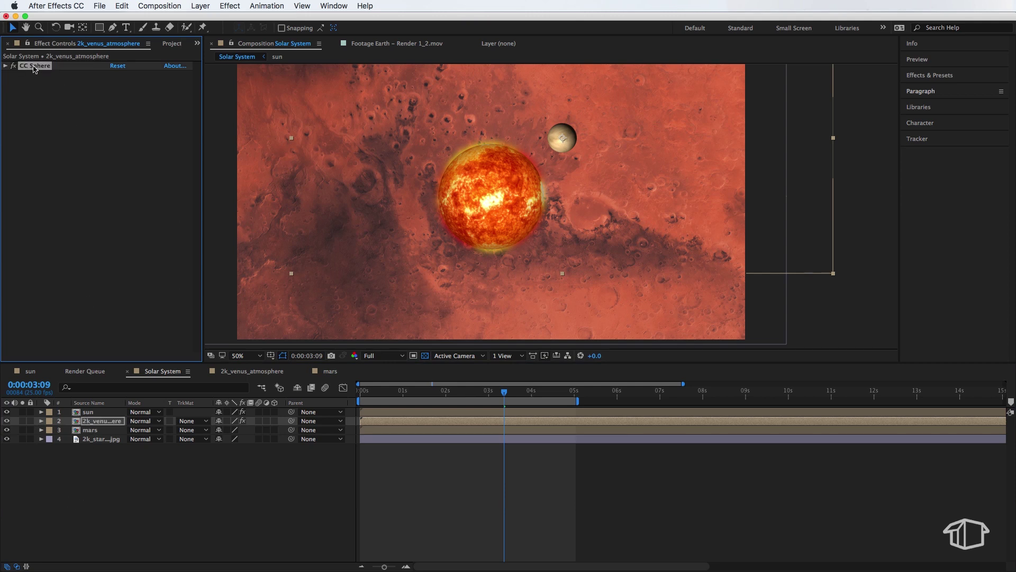
click(96, 431)
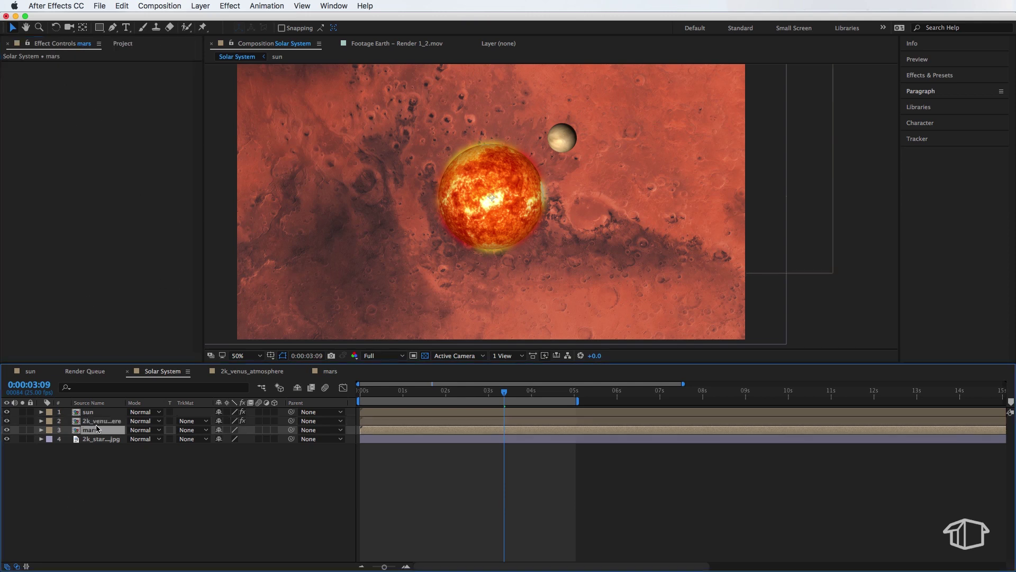
key(super+v)
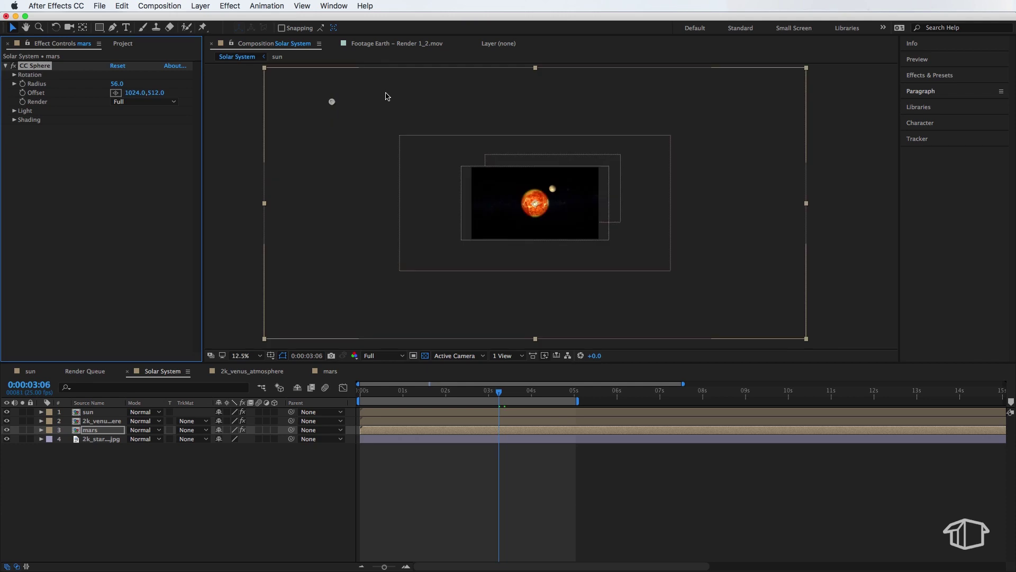
Set the Mars sphere's radius to 84 and place it below and to the right of the sun.
drag(338, 124, 522, 224)
key(period)
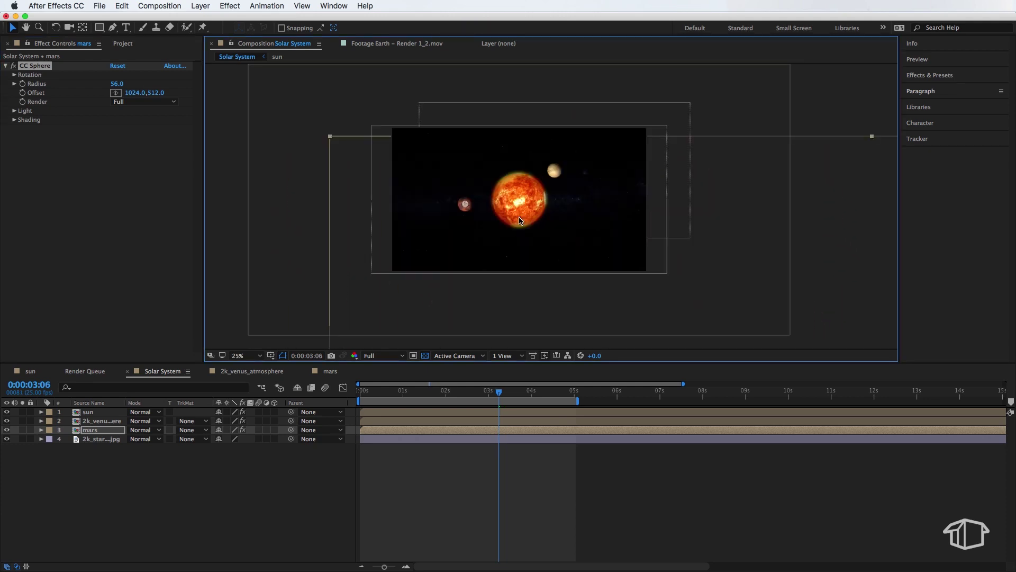
key(period)
drag(394, 211, 402, 210)
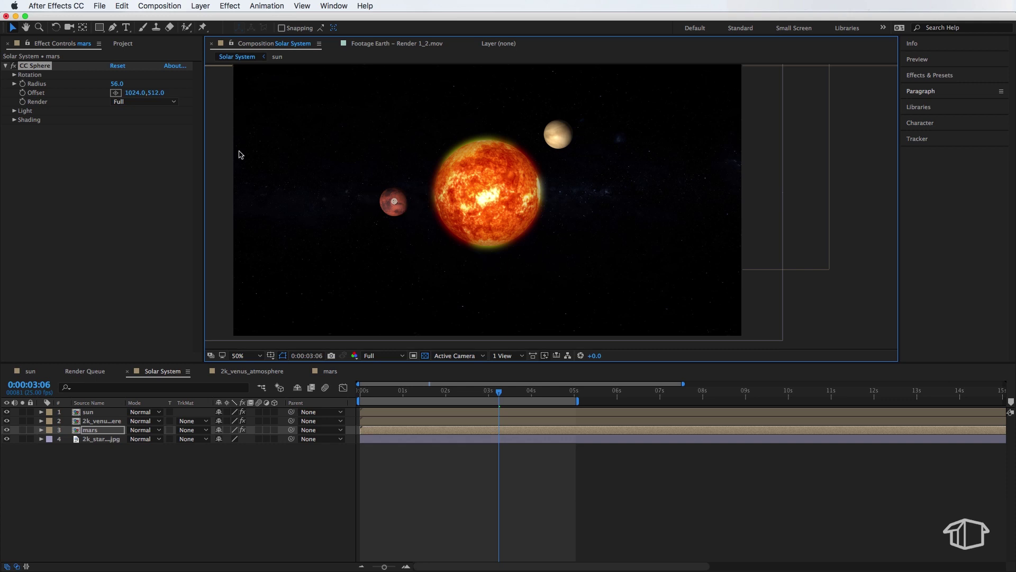
drag(117, 84, 132, 84)
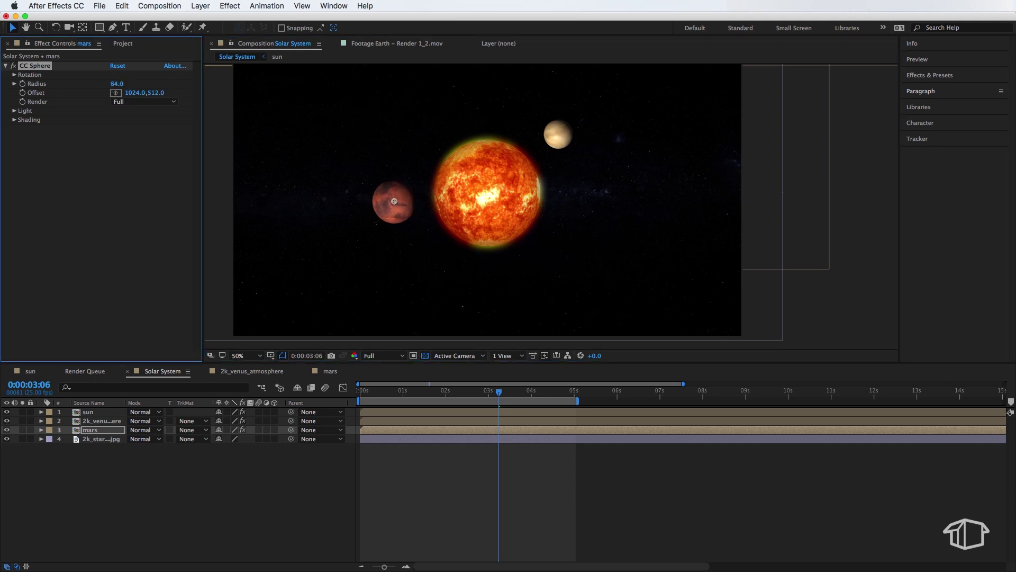
drag(396, 233, 583, 313)
Set the Mars sphere's light height to -10, light direction to -49° and ambient shading to 3.
click(15, 111)
click(117, 137)
text(-10)
key(Return)
drag(123, 158, 115, 160)
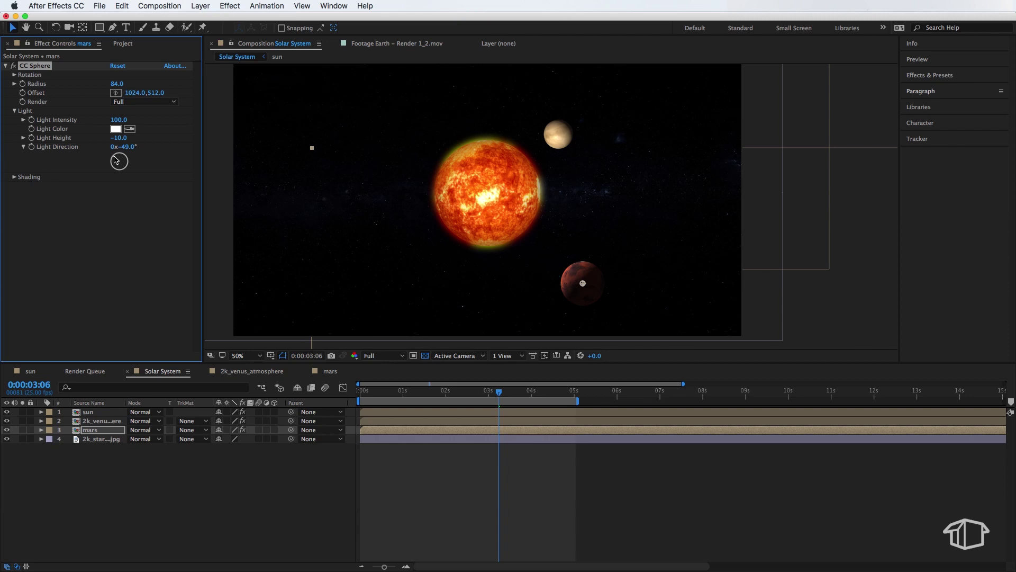
click(15, 177)
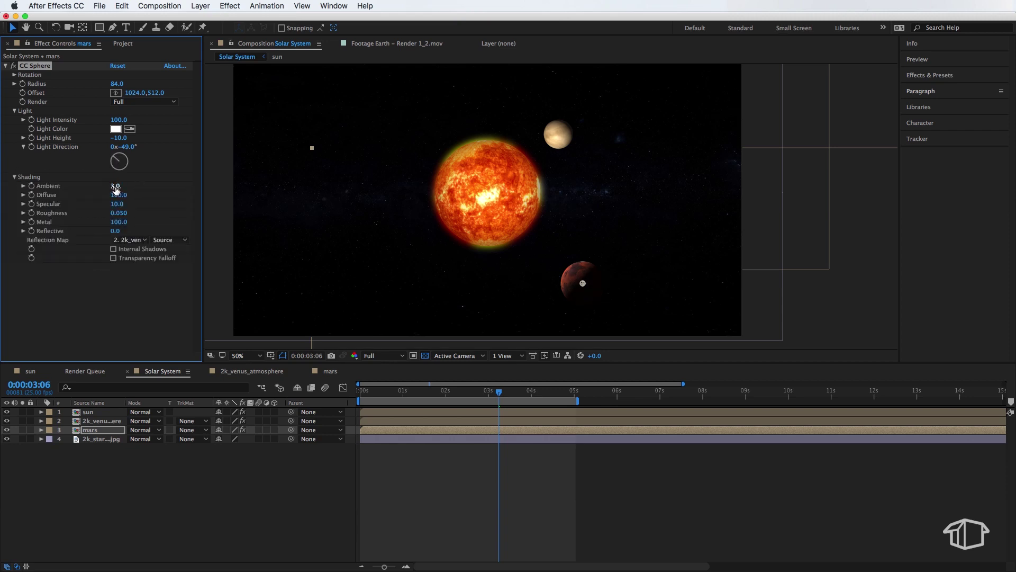
click(437, 473)
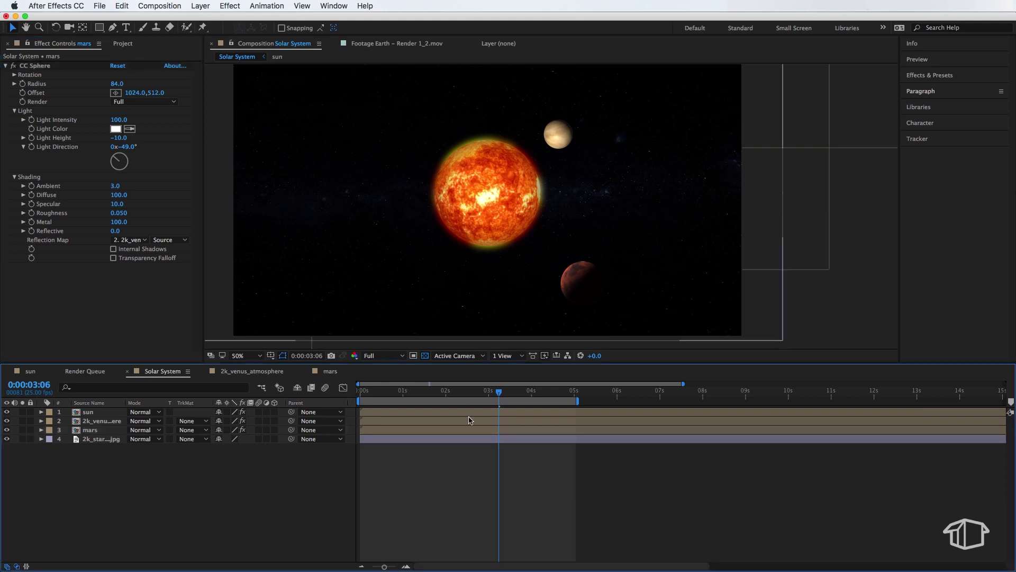
Apply Brightness & Contrast to the mars layer with a contrast of 20.
key(Home)
click(98, 431)
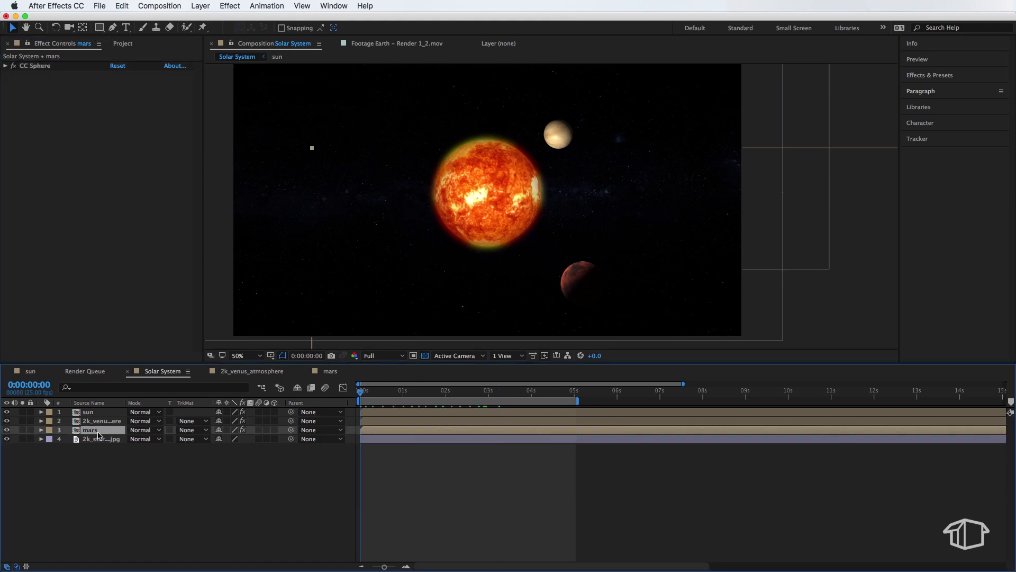
click(230, 6)
mouse_move(297, 105)
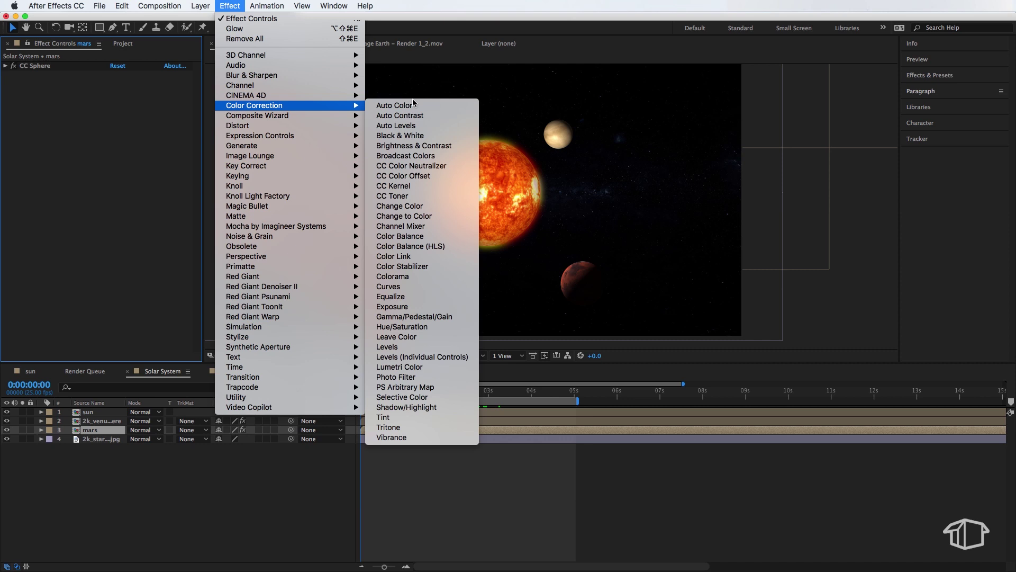
click(403, 143)
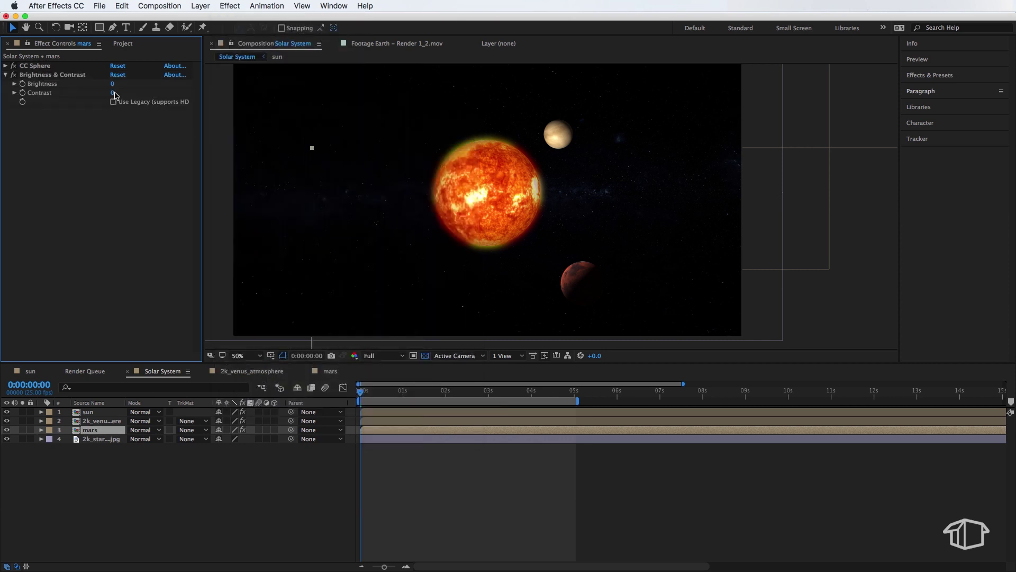
click(123, 93)
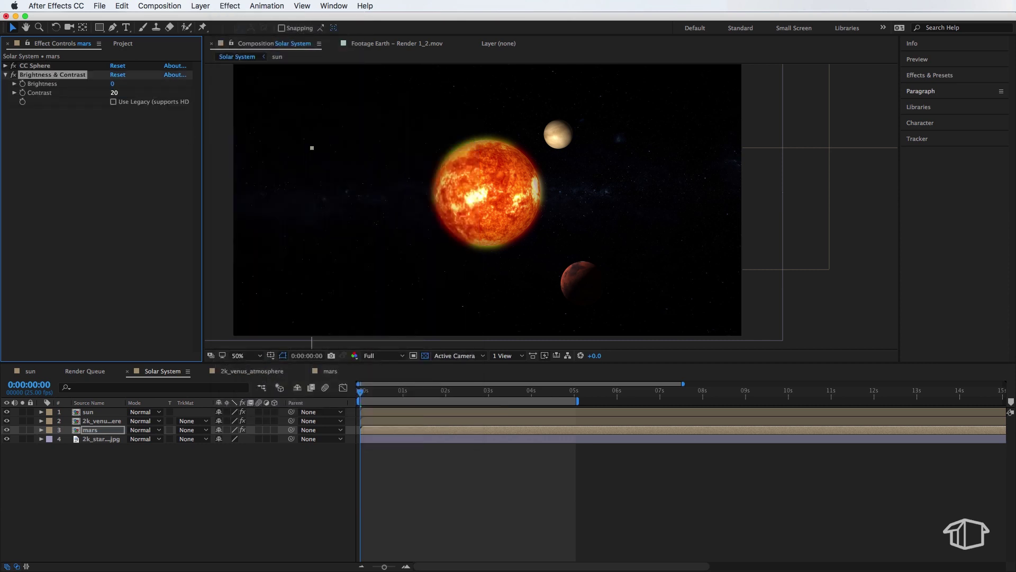
click(133, 170)
Copy the mars layer's Brightness & Contrast effect to the Venus and sun layers.
click(38, 75)
click(96, 421)
key(super+v)
click(94, 414)
key(super+v)
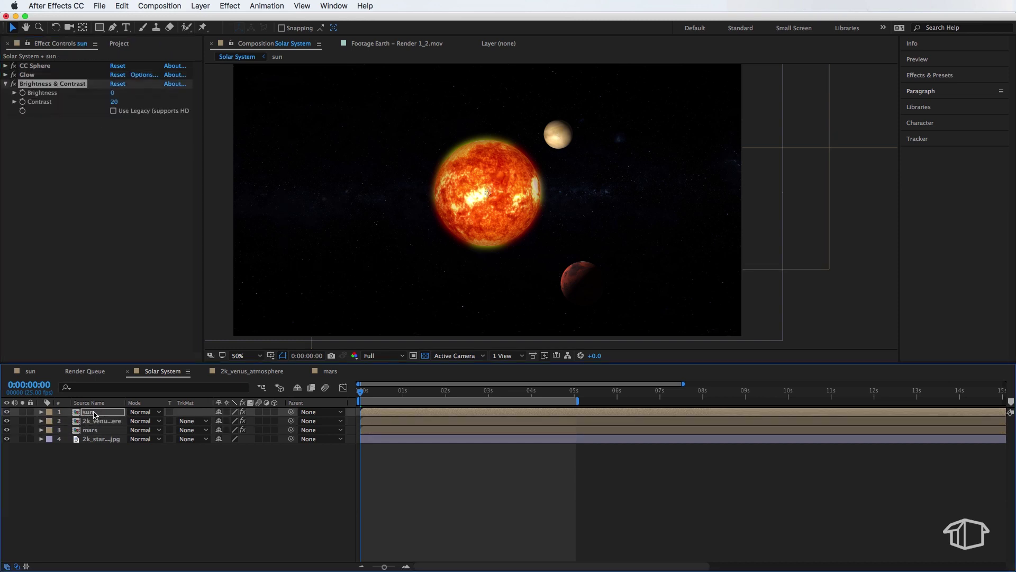
Create a composition from 2k_makemake_fictional.jpg and place it in Solar System directly beneath the mars layer.
key(super+0)
right_click(61, 250)
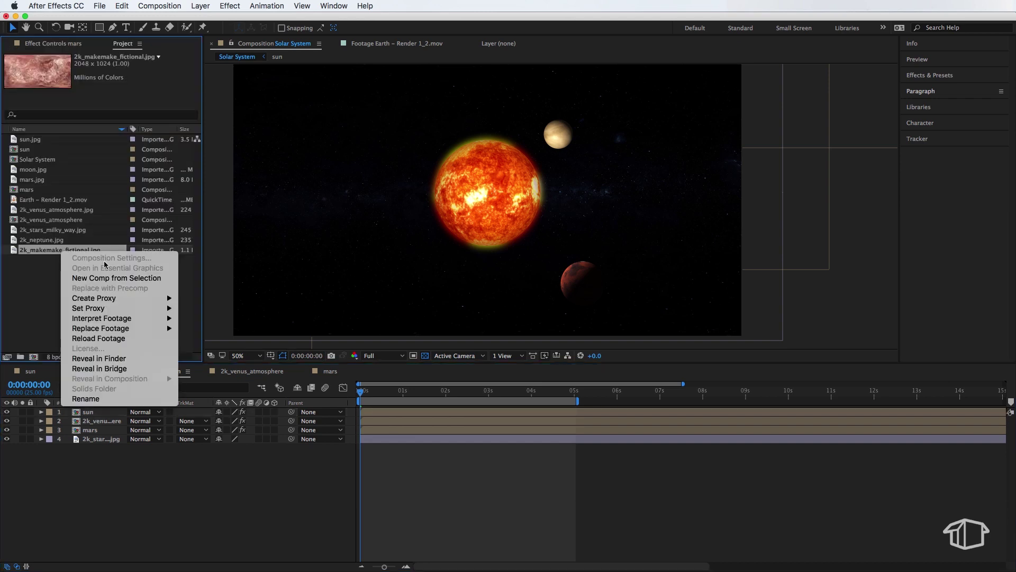
click(113, 277)
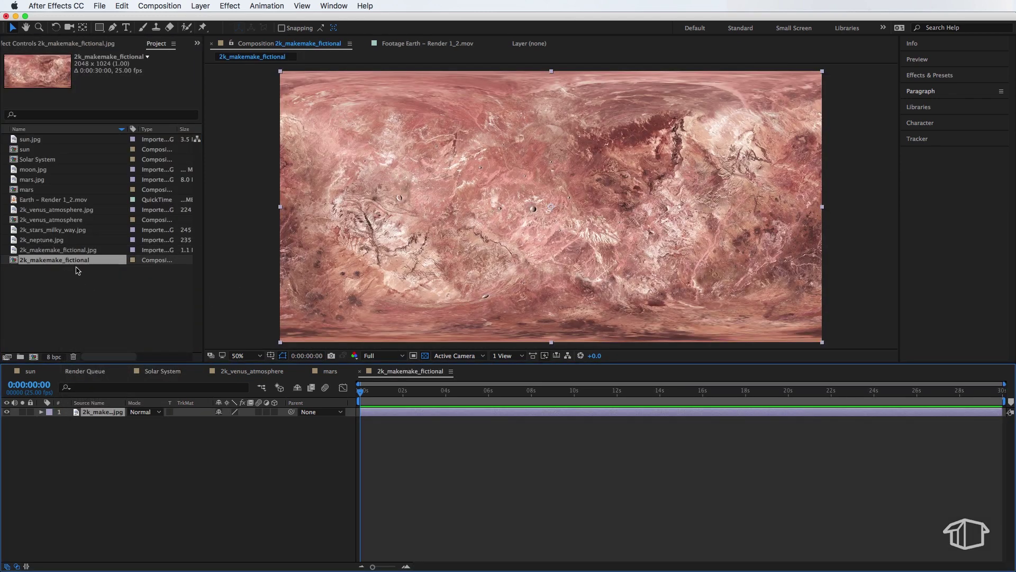
click(154, 371)
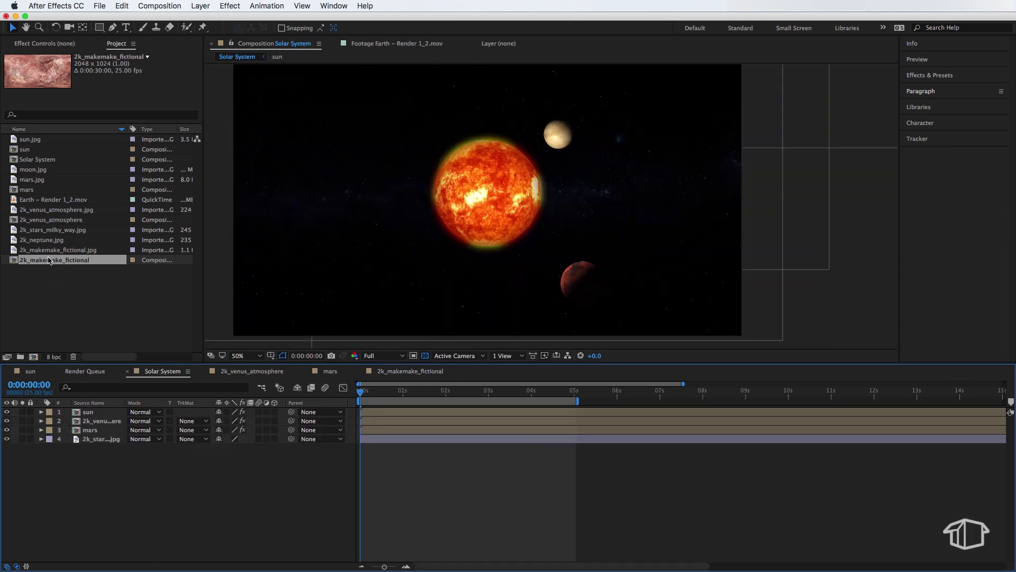
drag(48, 260, 87, 434)
Copy CC Sphere and Brightness & Contrast from mars to the makemake layer, placing its sphere below and left of the sun.
click(95, 431)
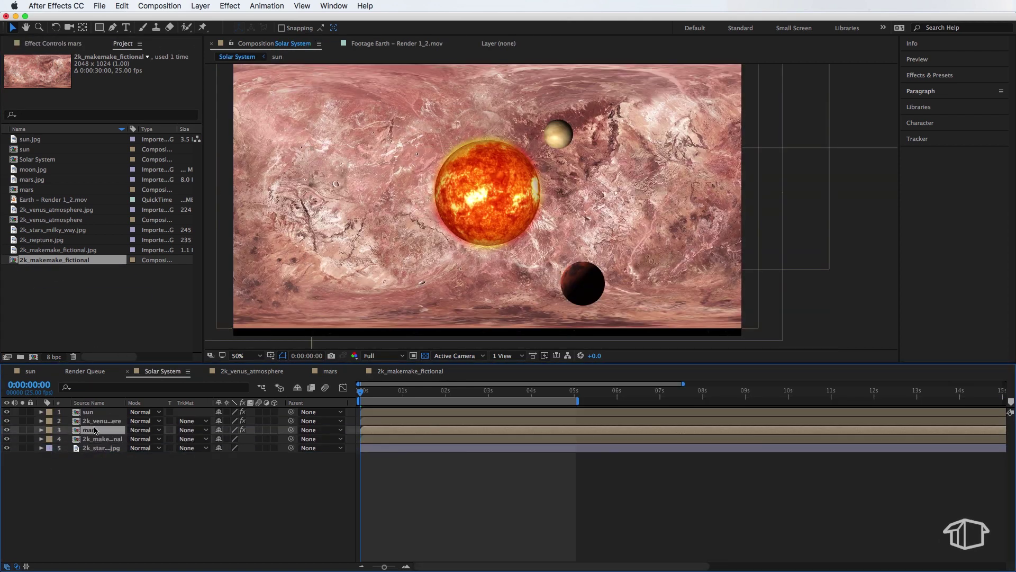
click(54, 45)
click(38, 77)
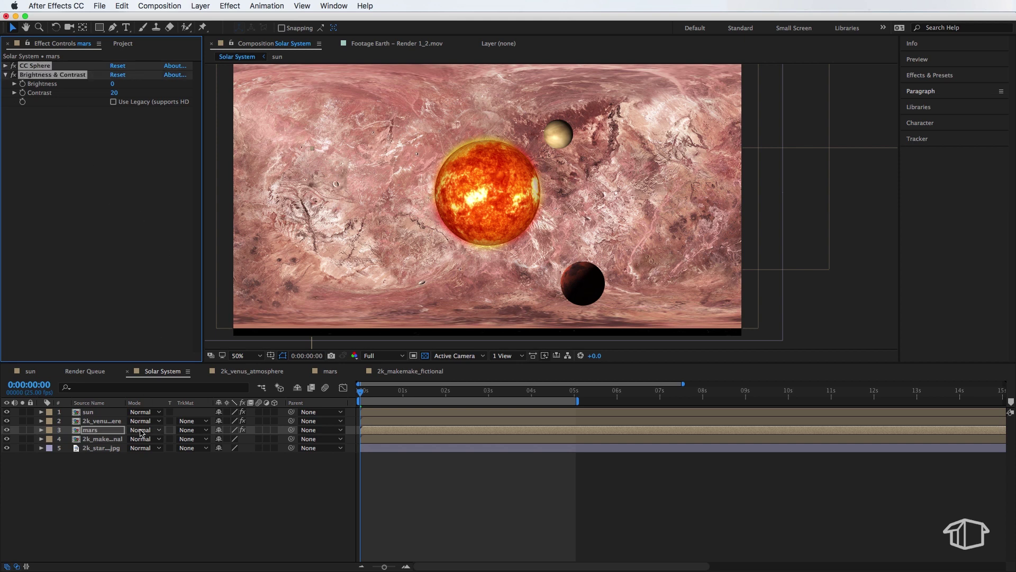
click(97, 438)
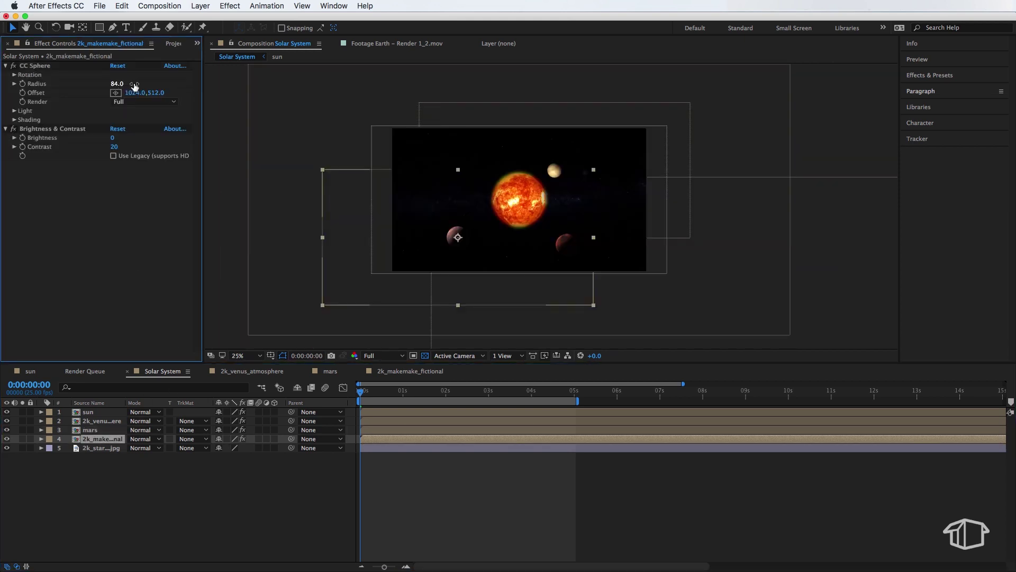
Set the Makemake sphere's radius to 347, light height to -35 and light direction to 52°.
drag(117, 85, 252, 79)
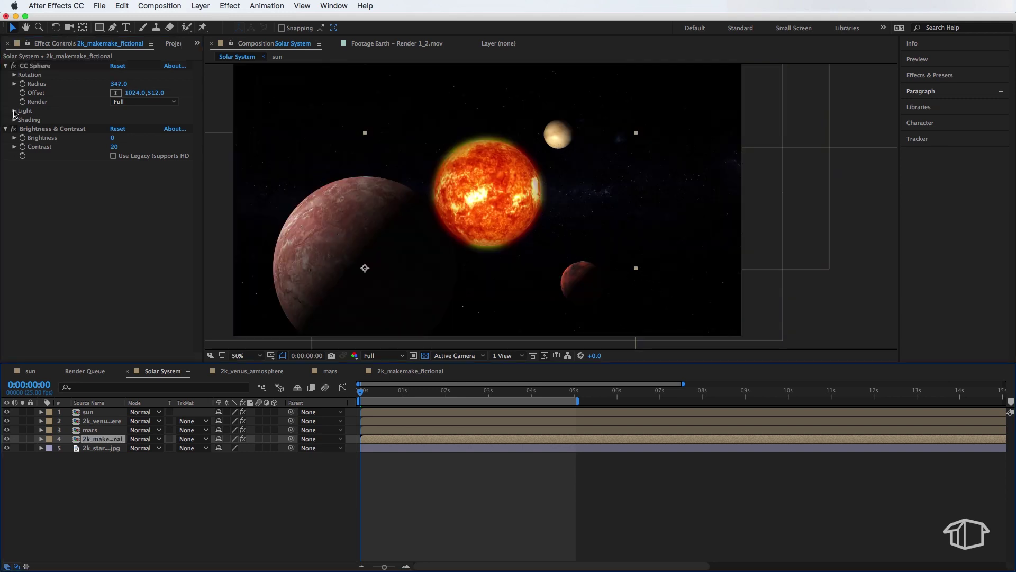
click(15, 110)
drag(121, 160, 108, 145)
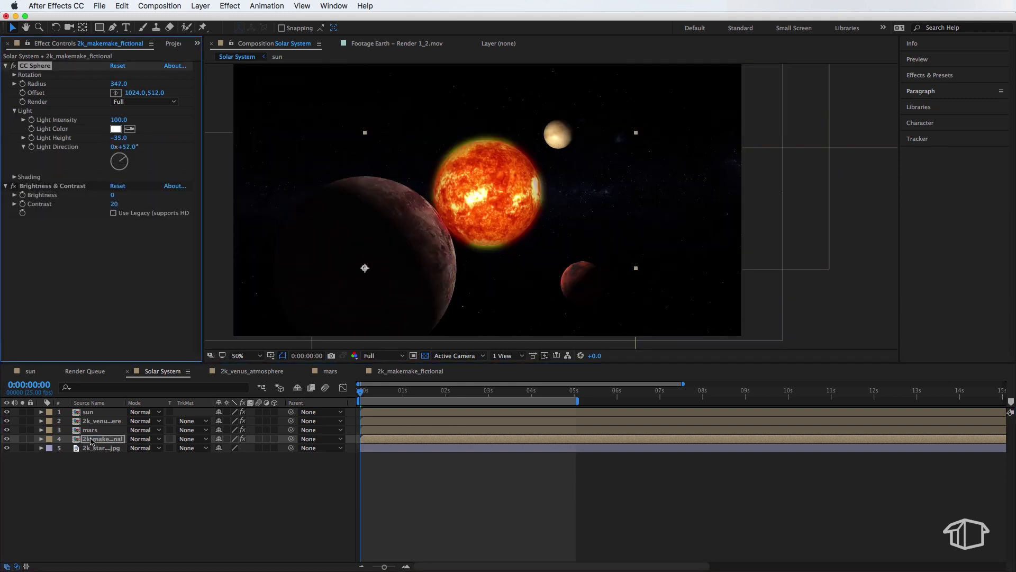
Reorder the layers with makemake on top and mars above the sun, shifting the Makemake sphere slightly up and left.
drag(90, 439, 98, 413)
mouse_move(355, 263)
mouse_down()
mouse_move(374, 249)
mouse_move(354, 256)
mouse_up()
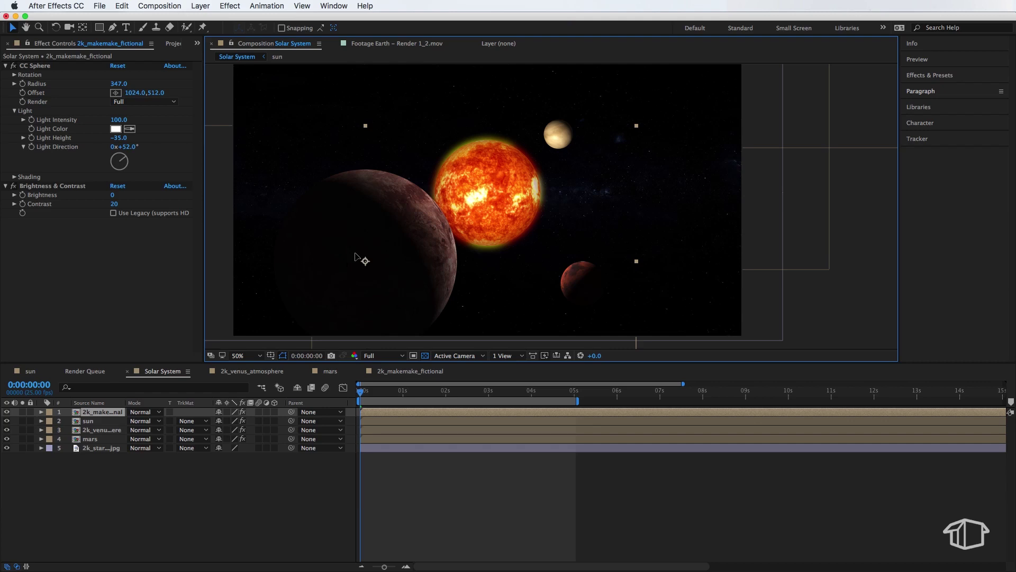
click(104, 444)
drag(104, 441, 108, 422)
Copy the Venus layer's CC Sphere Rotation Y keyframes to the mars and makemake layers at 0 seconds.
click(99, 440)
key(u)
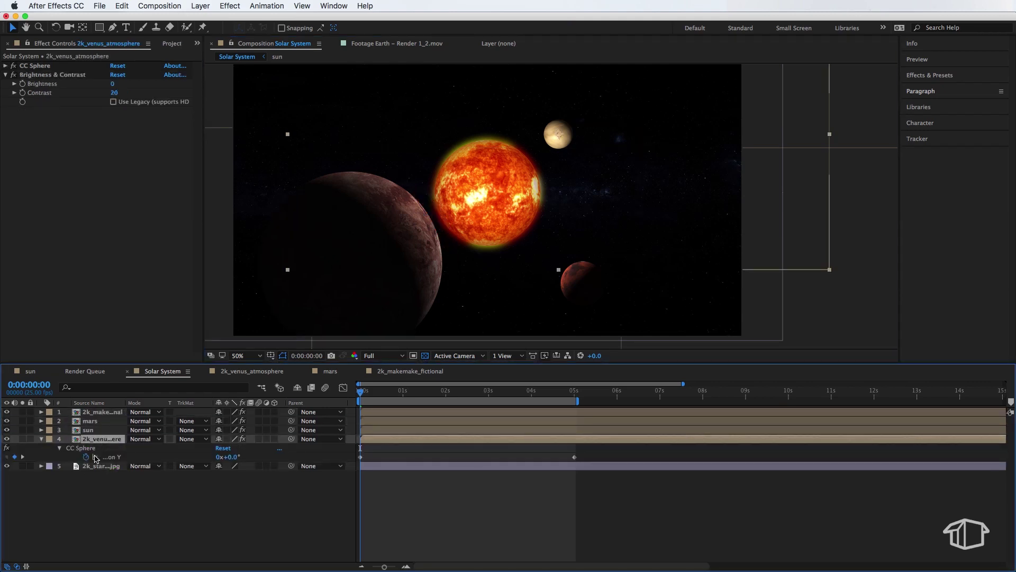
drag(585, 453, 342, 462)
click(102, 422)
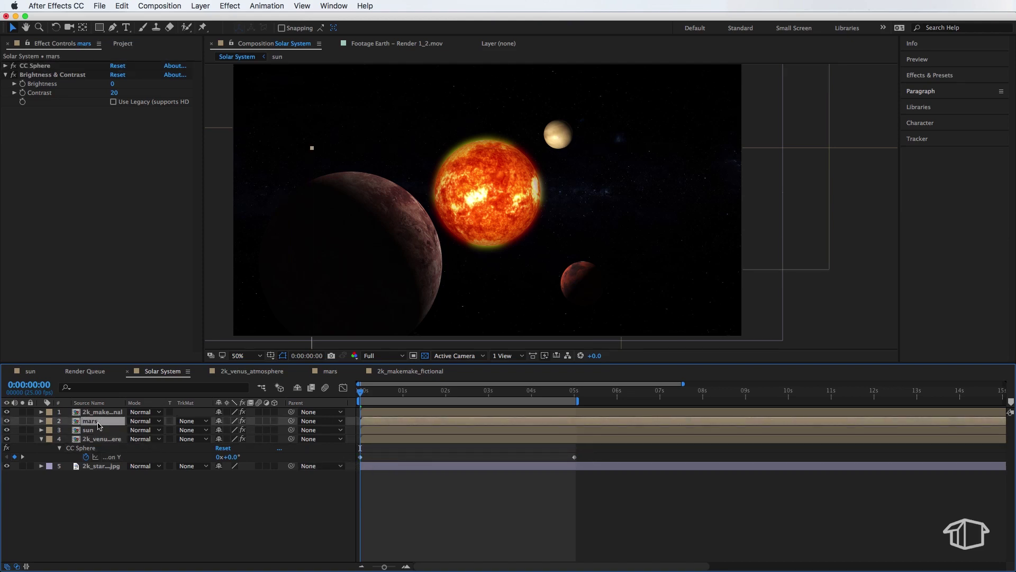
click(460, 413)
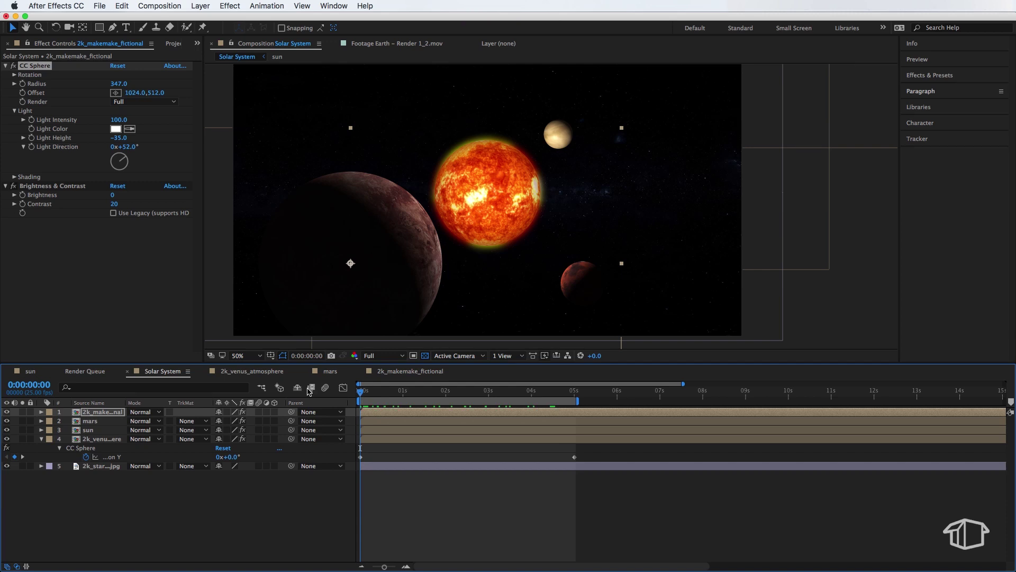
Scrub through the first 5 seconds to check the planets' rotation and return to the start.
drag(361, 392, 548, 395)
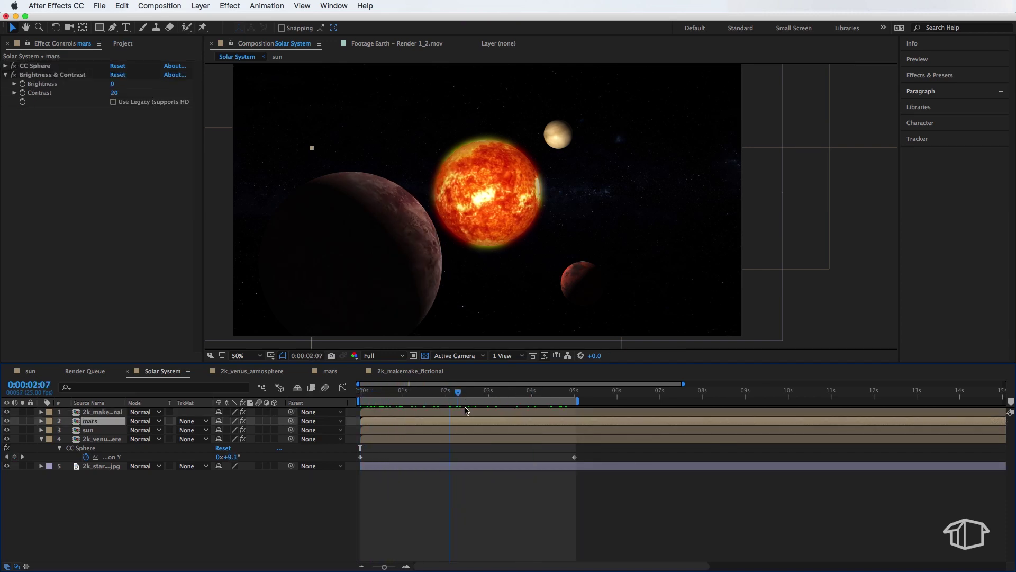
drag(462, 405, 360, 434)
click(435, 497)
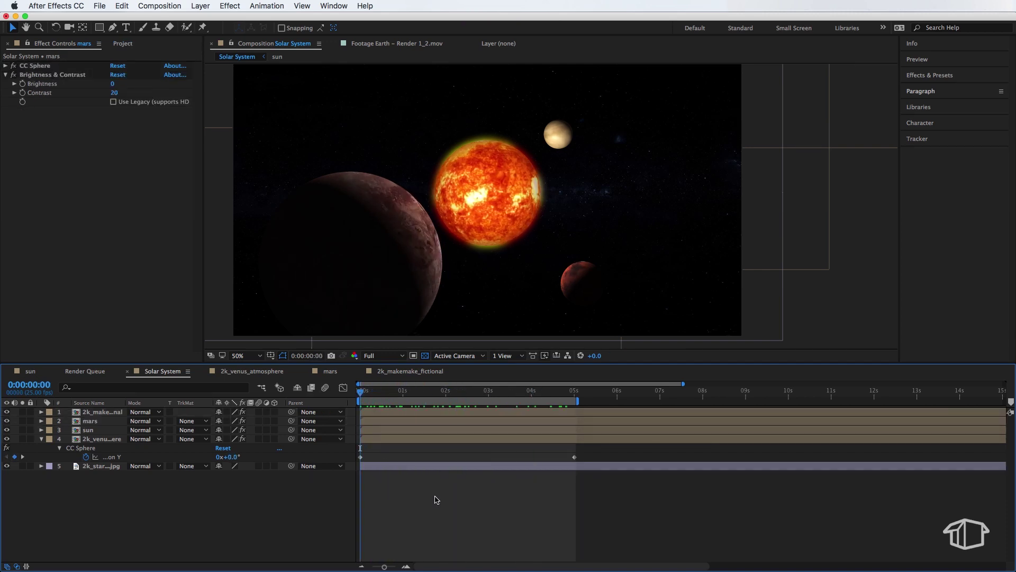
Add the 2k_neptune sphere above the stars layer and set its radius to 106, light height to 60 and light direction to 124°.
click(123, 44)
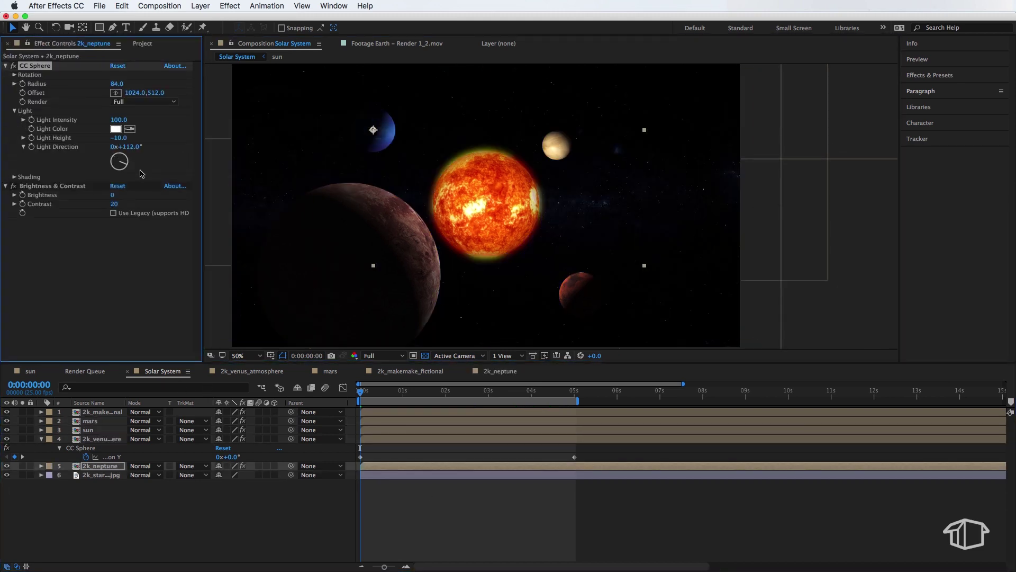
drag(119, 84, 133, 83)
click(95, 513)
Add the Earth – Render 1_2.mov footage between the sun and Venus layers, scaled down and placed beyond the sun's right edge.
drag(53, 200, 106, 433)
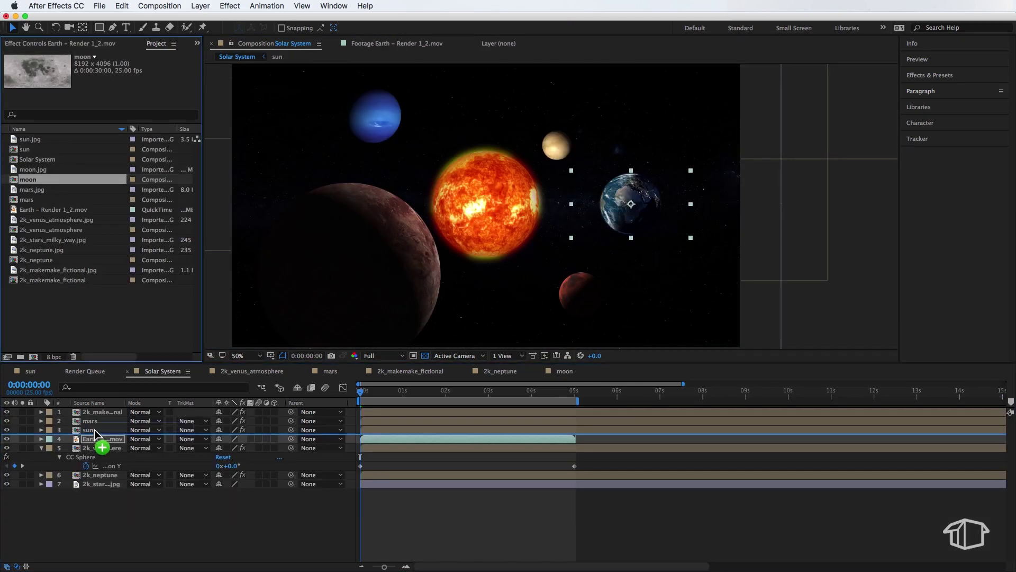
drag(100, 443, 100, 438)
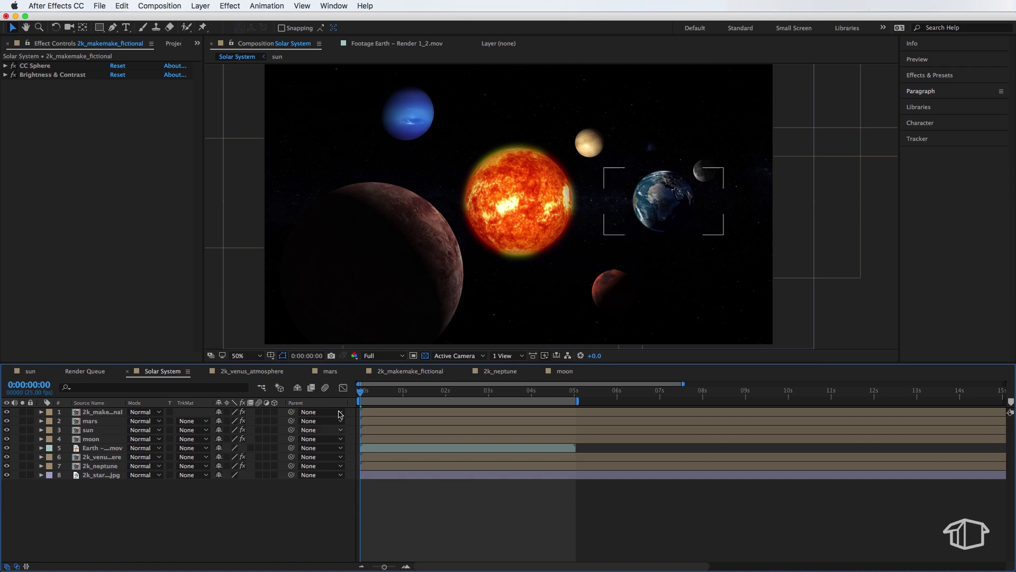
Preview the full Solar System animation and return to the first frame.
mouse_move(373, 392)
mouse_down()
mouse_move(585, 390)
mouse_move(353, 390)
mouse_up()
key(space)
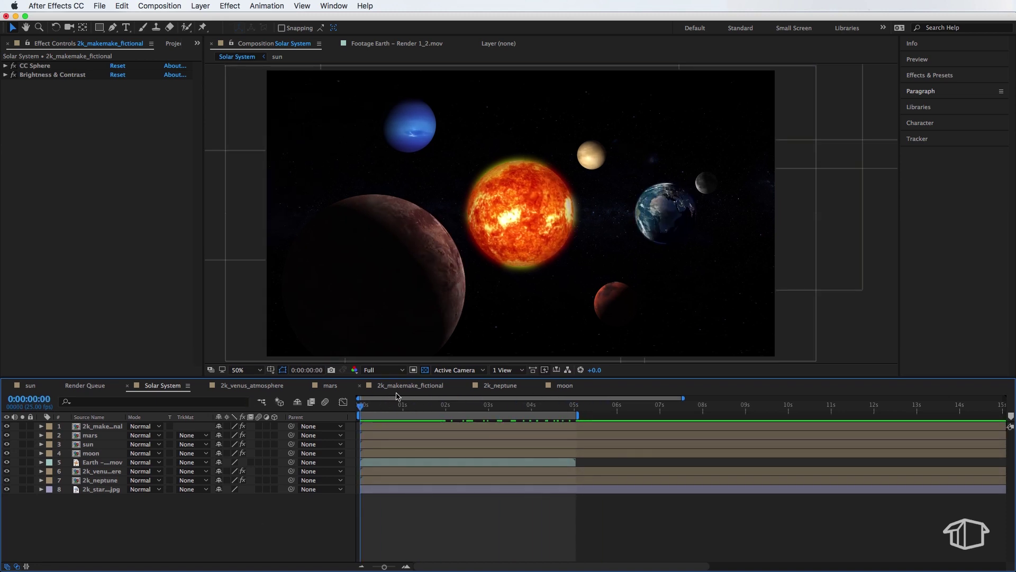
drag(373, 406, 343, 407)
Split the viewer into 2 Views - Horizontal with a Top view beside the Active Camera, both at 25% magnification.
click(511, 371)
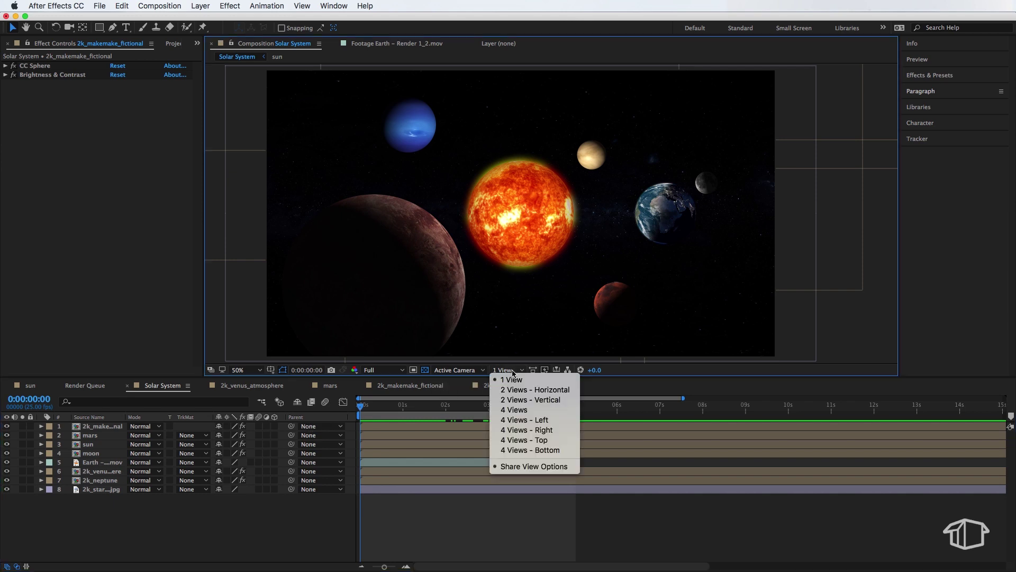
click(547, 391)
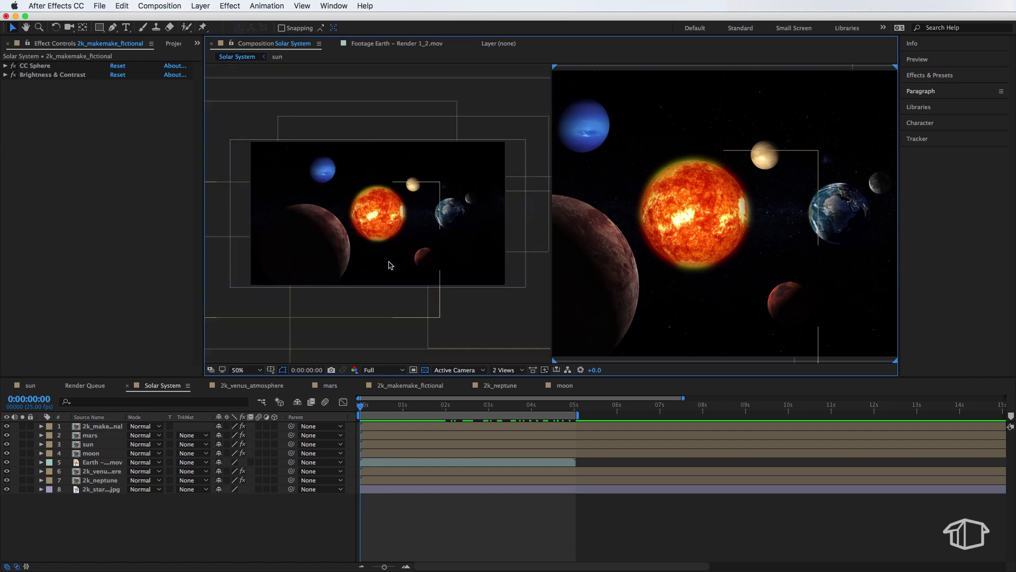
key(comma)
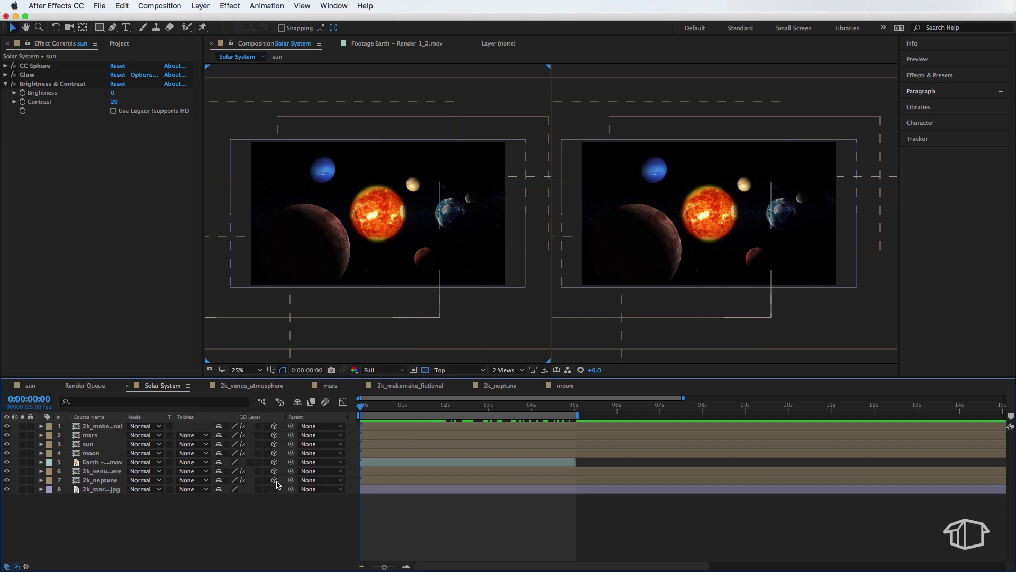
Make all the planet, sun, moon, Earth and stars layers 3D and inspect the Makemake layer in the Top view.
drag(276, 484, 276, 489)
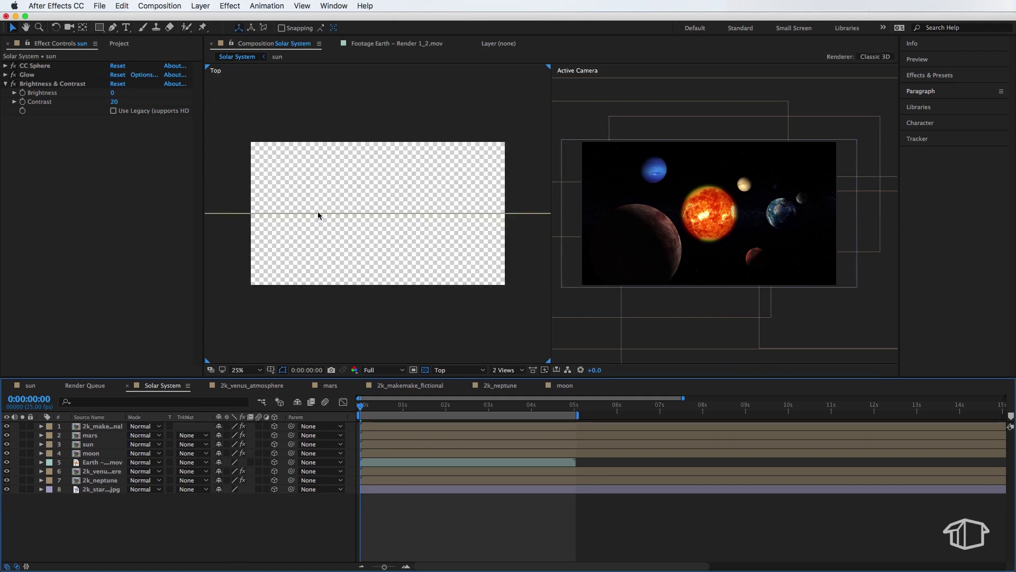
click(223, 214)
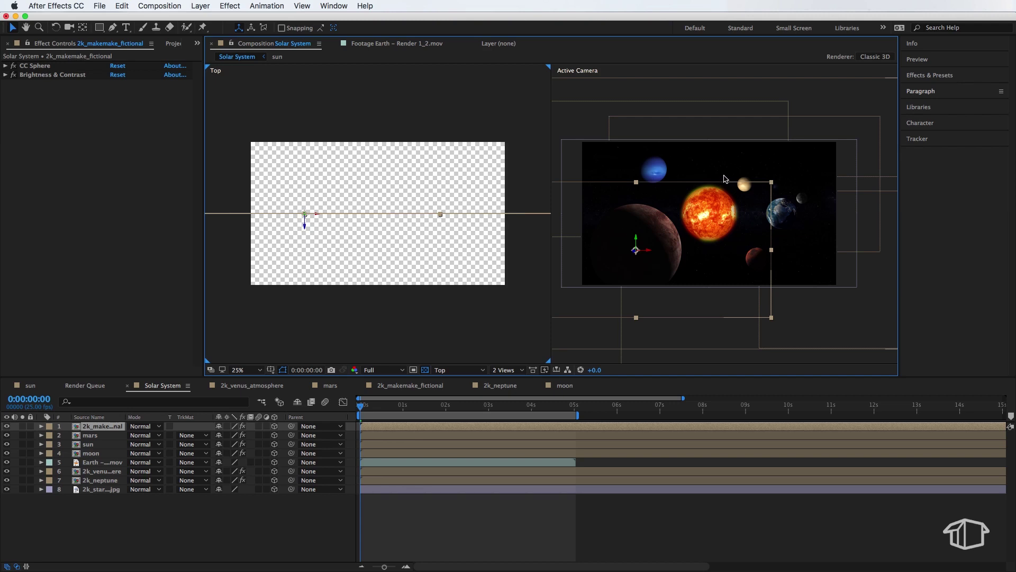
click(208, 518)
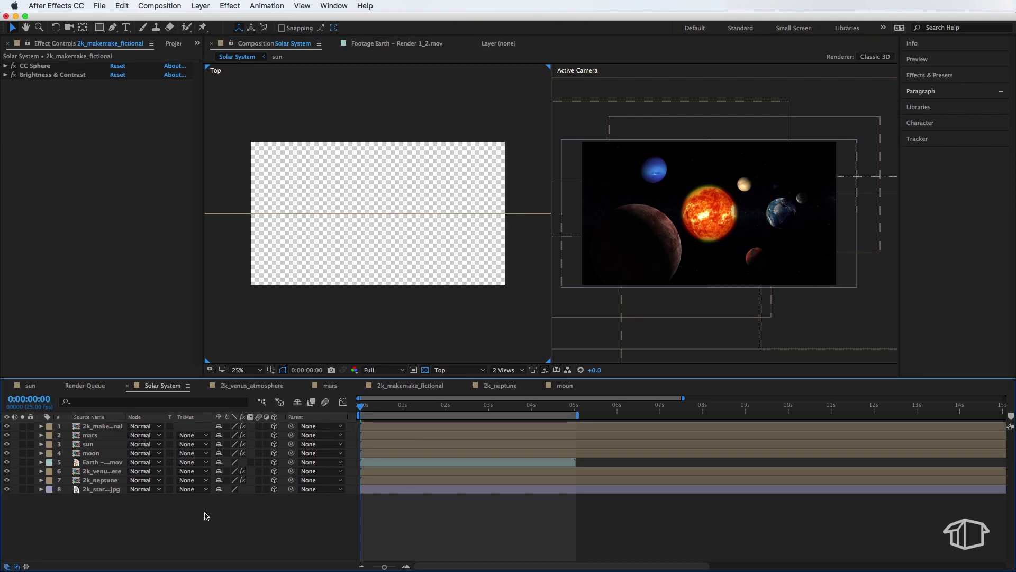
Create a two-node camera named Camera 1 with the 28mm preset.
right_click(87, 511)
mouse_move(124, 455)
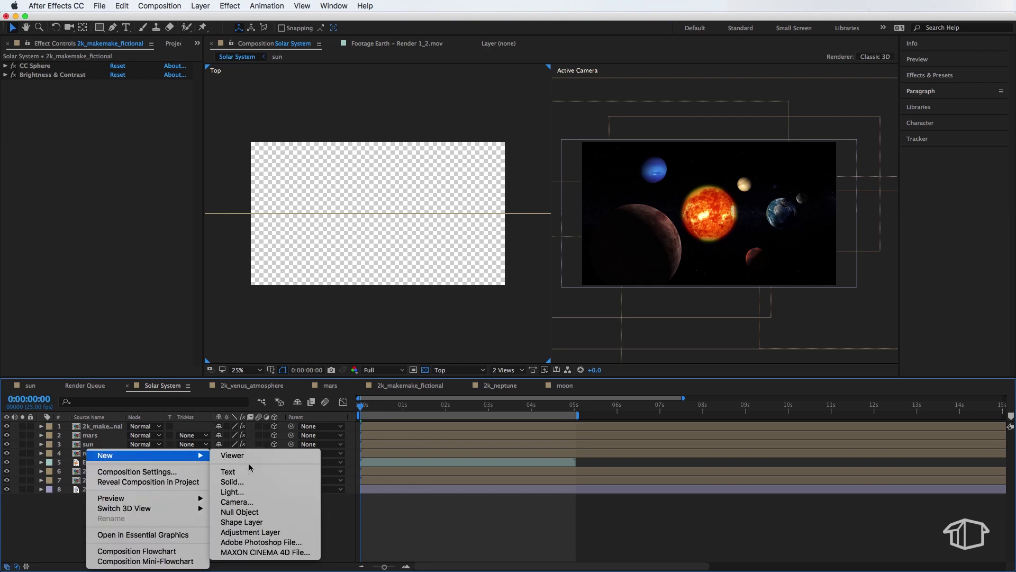
click(237, 502)
click(490, 241)
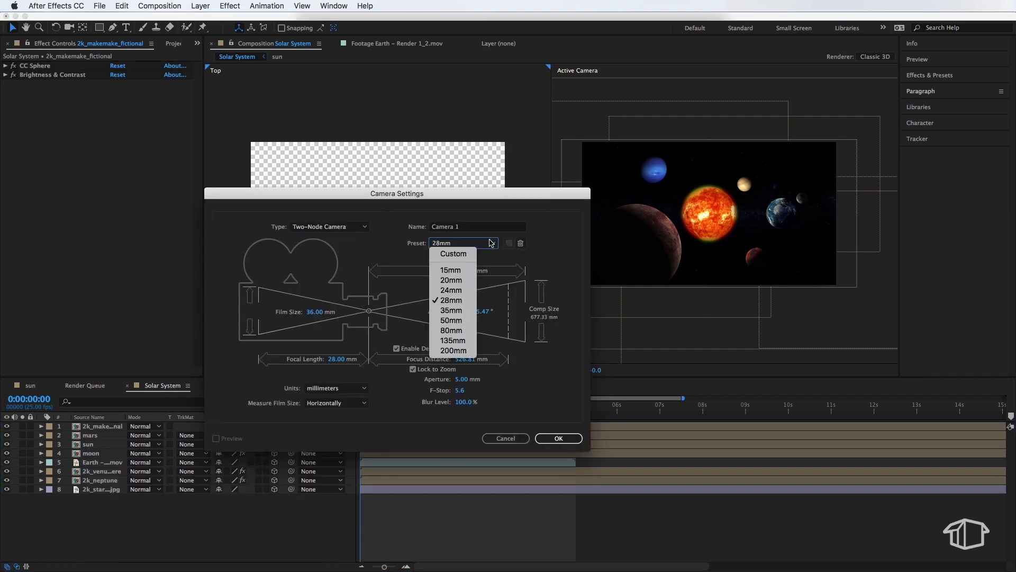
click(464, 302)
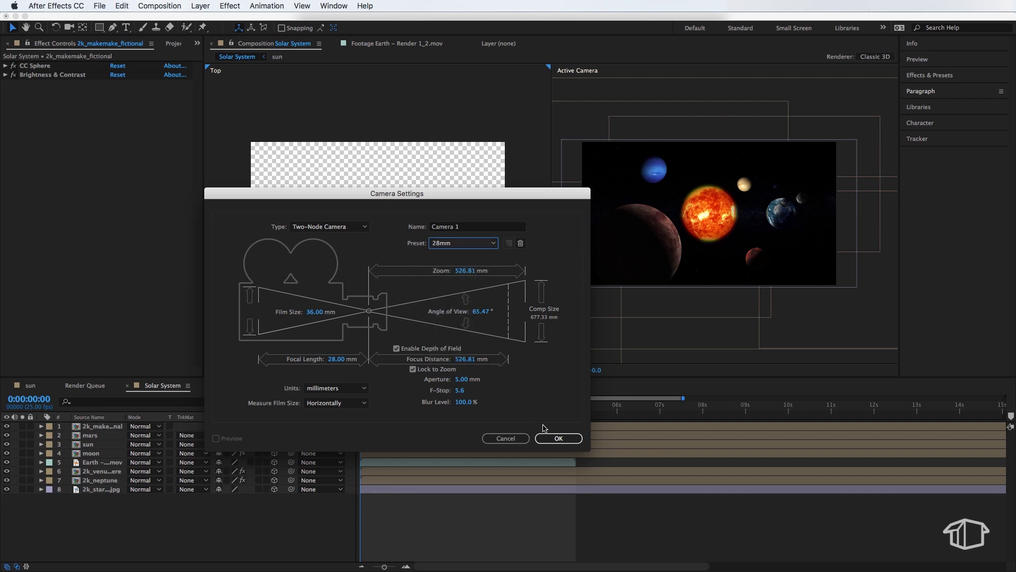
click(553, 438)
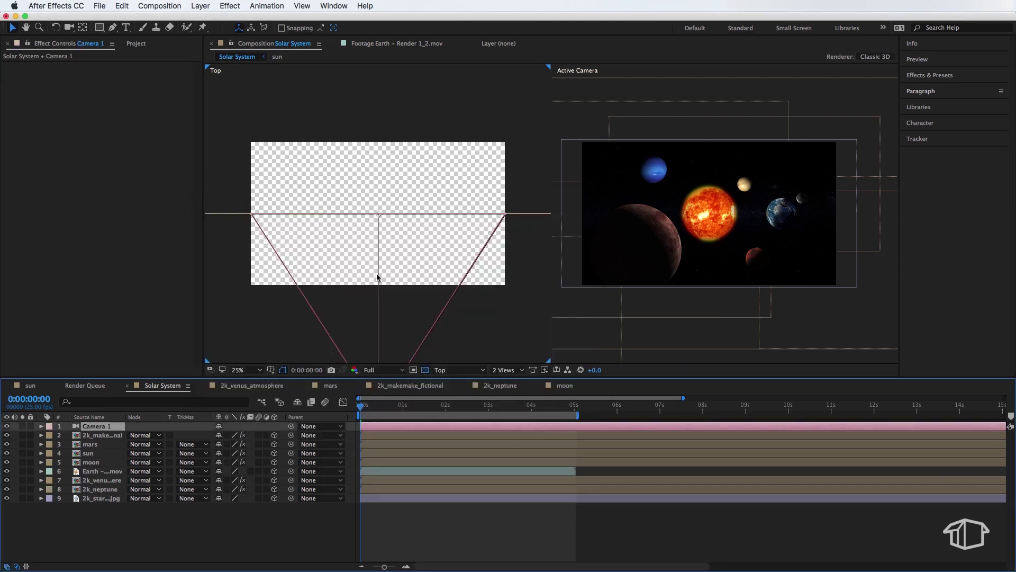
Try dollying Camera 1 in and out with the Track Z Camera tool.
scroll(634, 218, up, 2)
scroll(625, 216, down, 2)
key(c)
drag(694, 222, 722, 275)
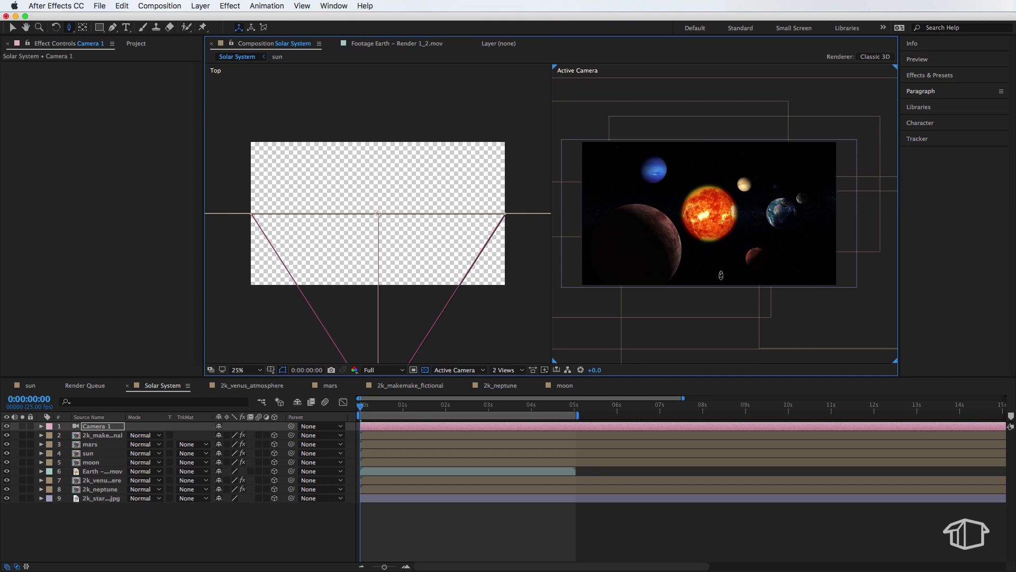
drag(703, 258, 711, 227)
key(v)
Push the 2k_stars_milky_way layer far back in Z and scale it up to fill the camera frame.
click(100, 499)
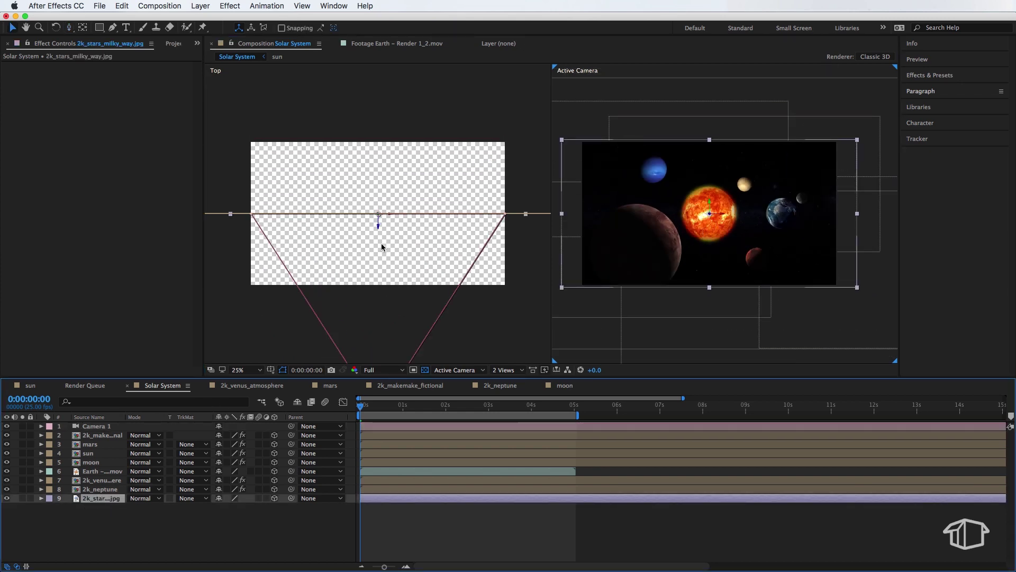
drag(378, 227, 376, 147)
click(606, 268)
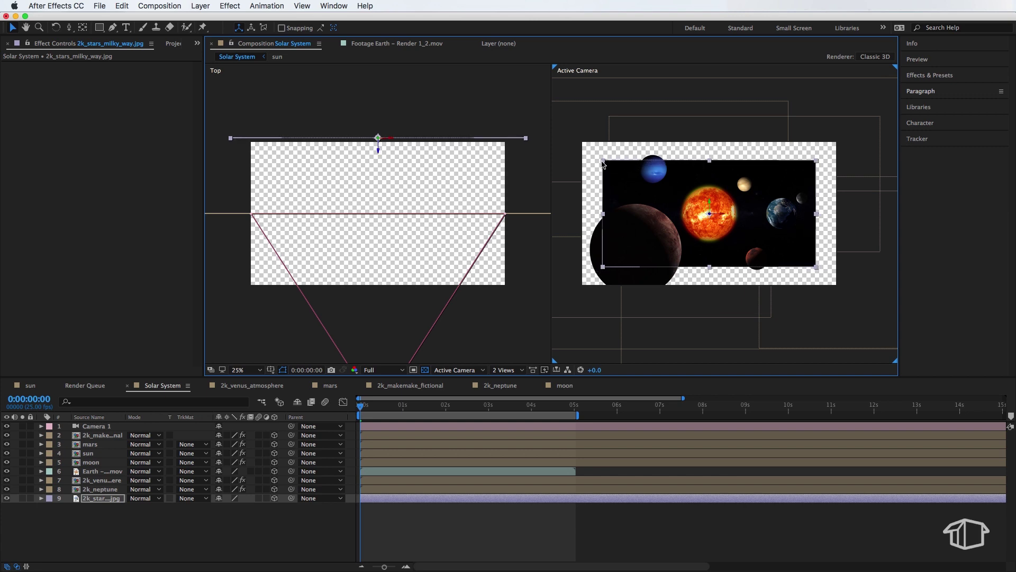
drag(603, 164, 552, 124)
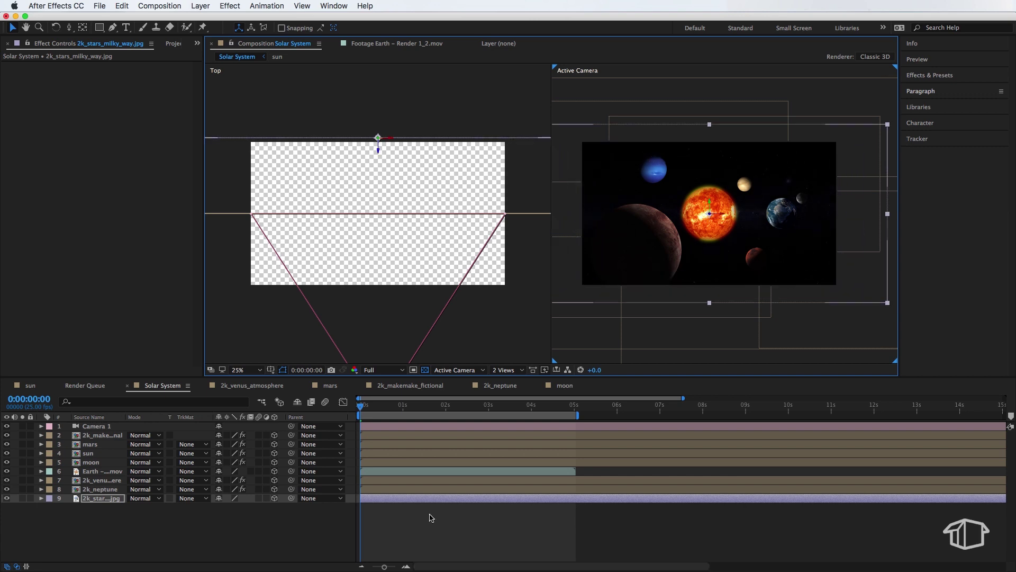
click(431, 518)
Bring the Makemake layer forward in Z toward the camera, then rescale and reposition it to overlap the sun's lower-left edge.
click(103, 436)
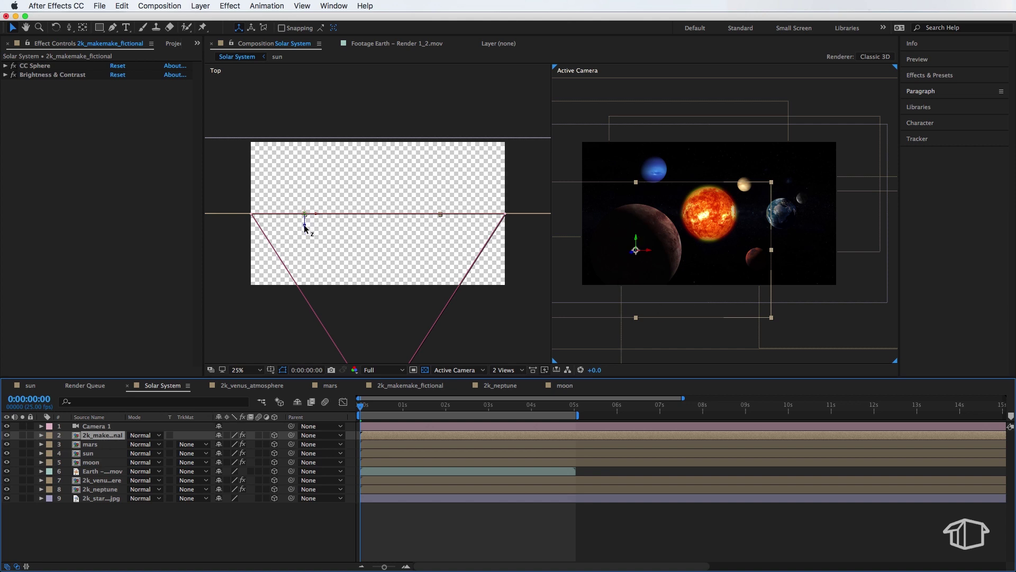
drag(304, 223, 303, 301)
drag(625, 242, 662, 229)
drag(654, 267, 672, 257)
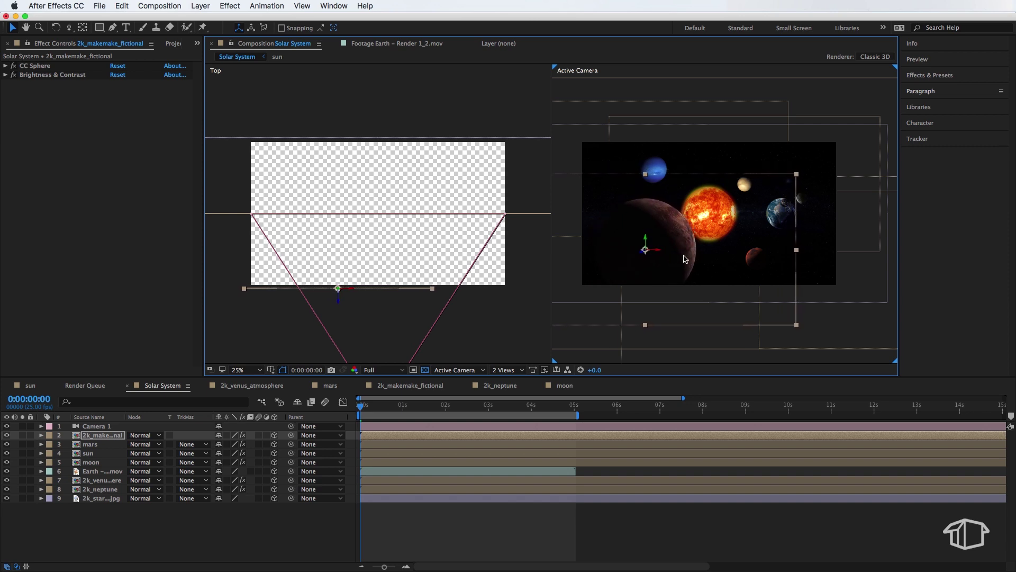
Bring the mars layer forward in Z toward the camera and reposition it below and right of the sun.
click(91, 445)
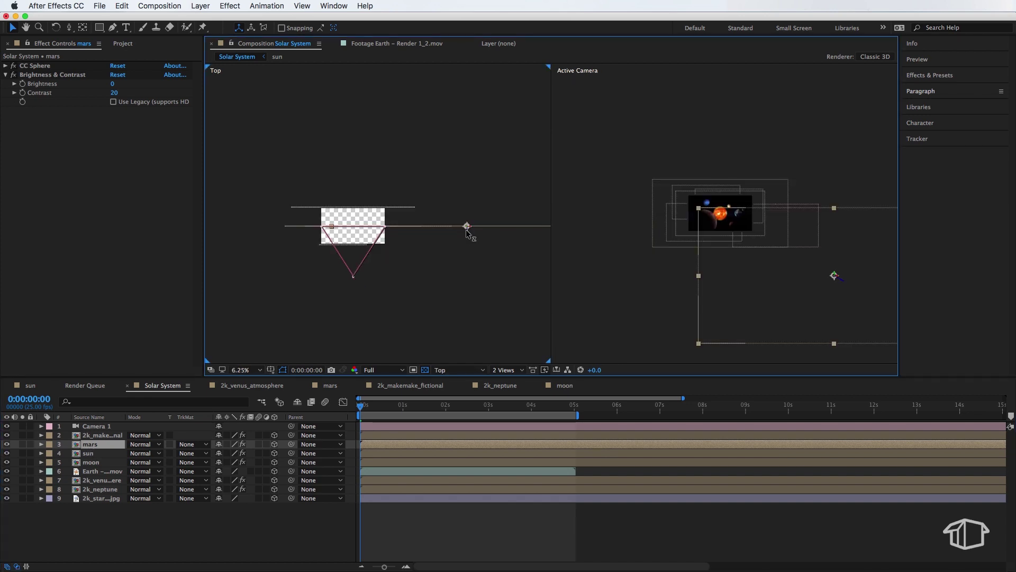
drag(467, 229, 466, 242)
drag(731, 283, 723, 244)
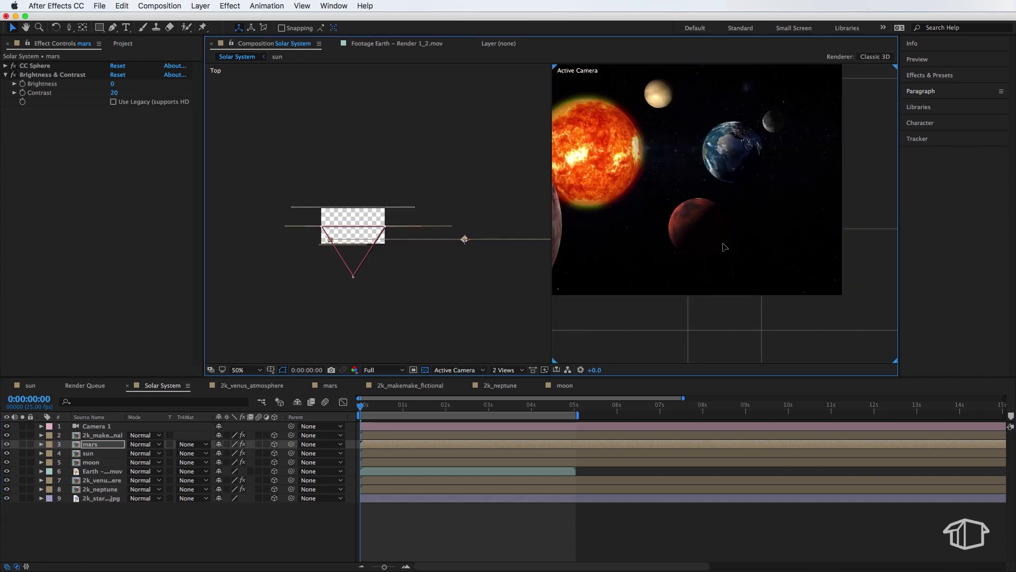
scroll(358, 288, up, 1)
Bring the Earth and moon layers slightly forward of the sun in Z.
click(91, 454)
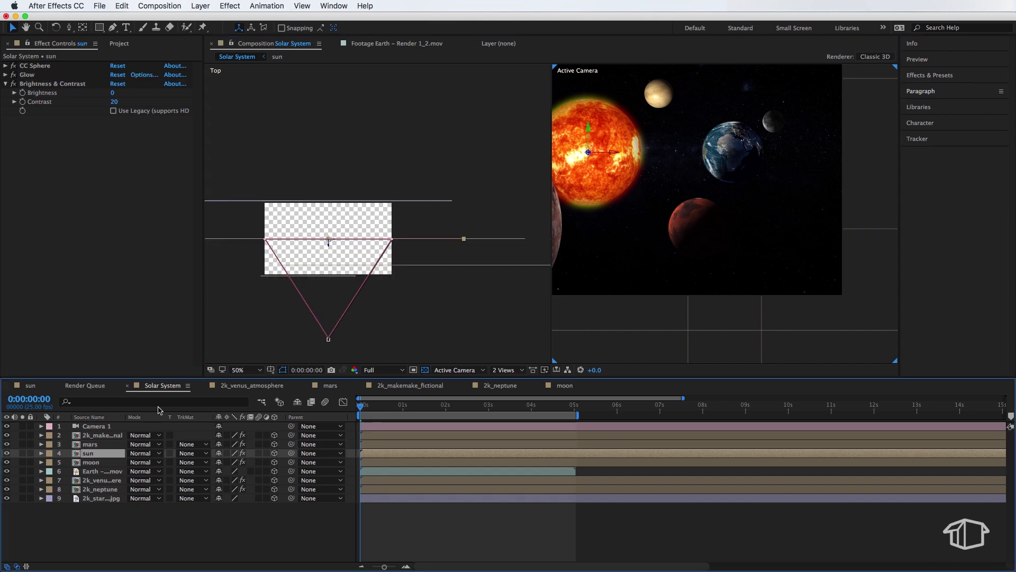
click(91, 463)
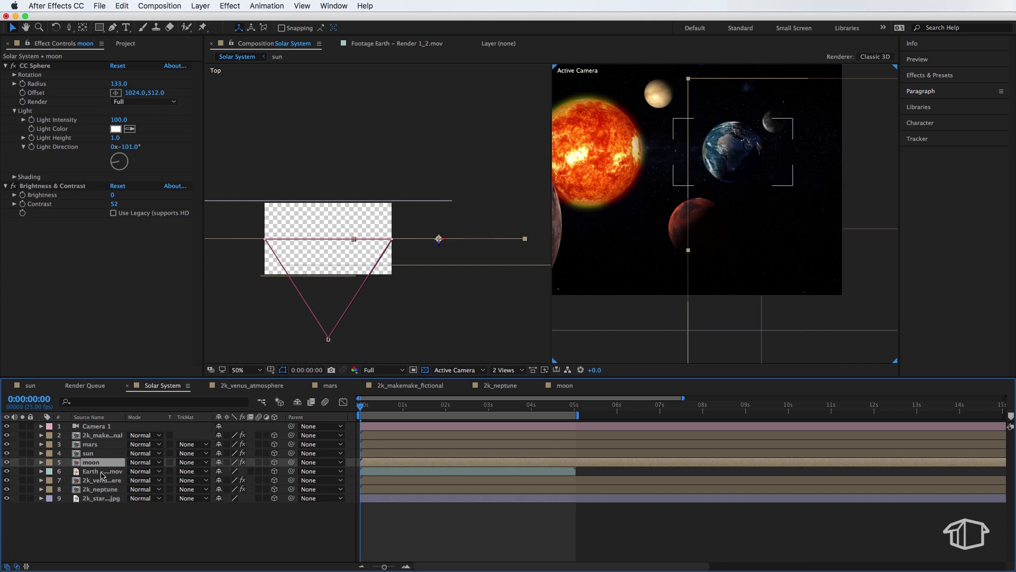
click(102, 472)
drag(364, 240, 364, 246)
click(439, 245)
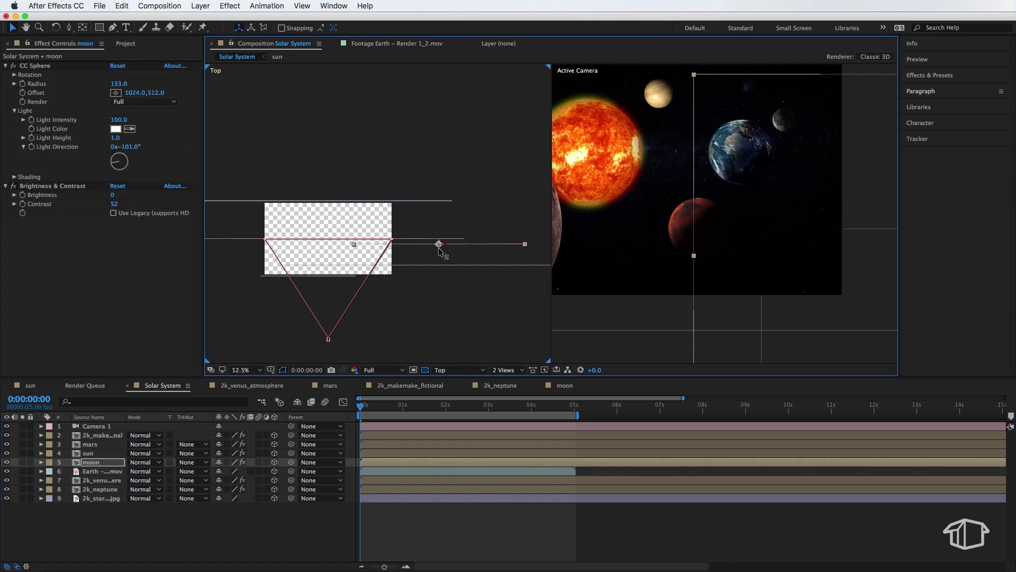
Push the Venus and Neptune layers back in Z behind the sun, shifting Neptune slightly up and left and scaling it up.
click(102, 481)
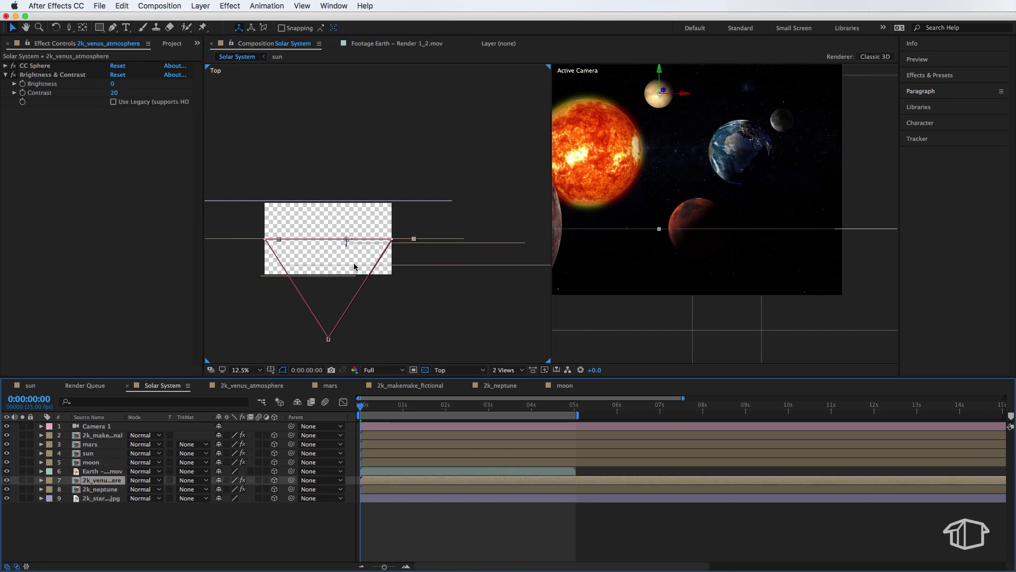
drag(346, 243, 345, 227)
drag(635, 138, 769, 197)
key(space)
click(611, 142)
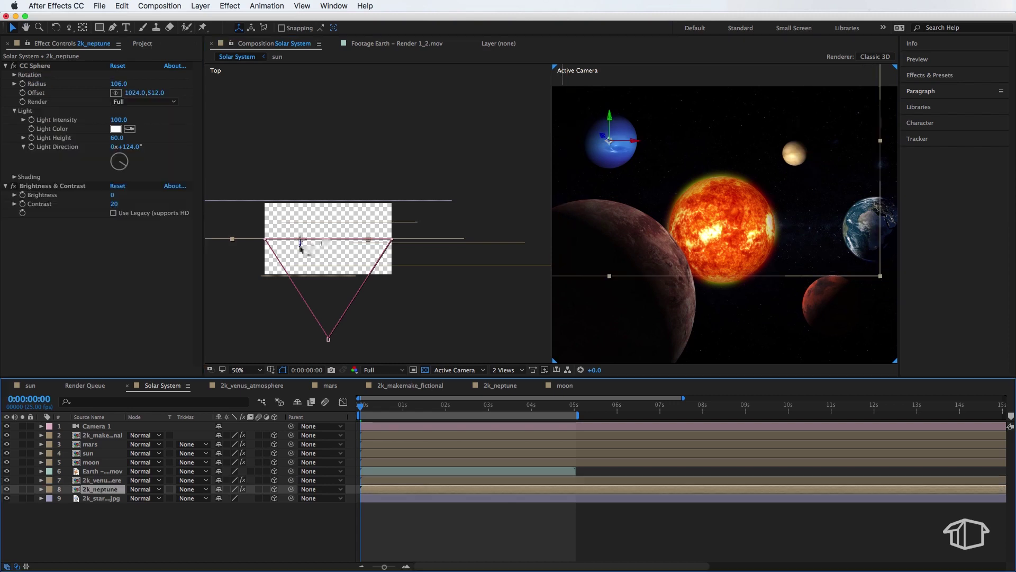
drag(301, 245, 301, 215)
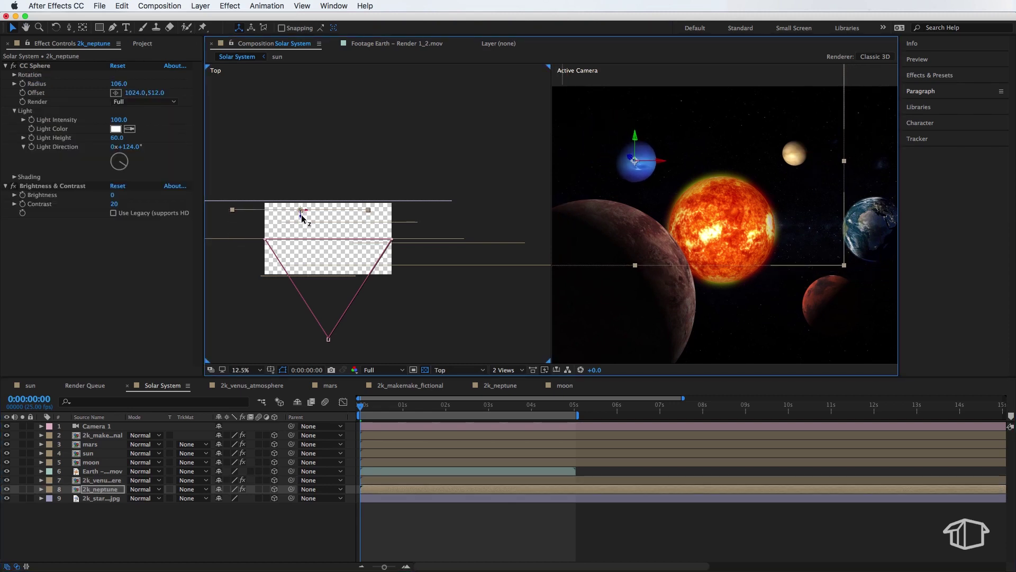
drag(680, 205, 671, 186)
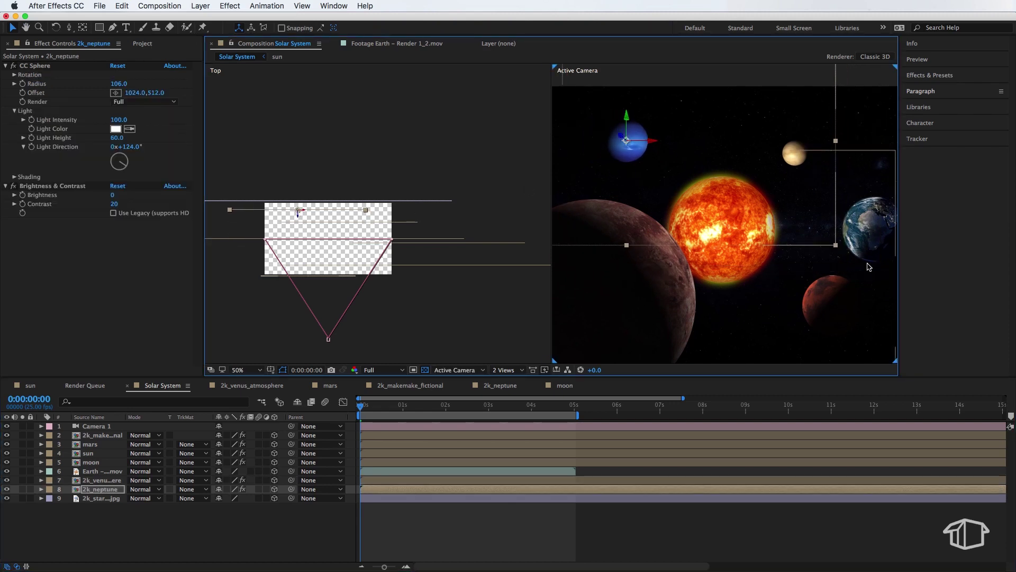
drag(836, 248, 927, 337)
Return the viewer to a single Active Camera view and try a Track Z camera move to check the depth.
click(503, 370)
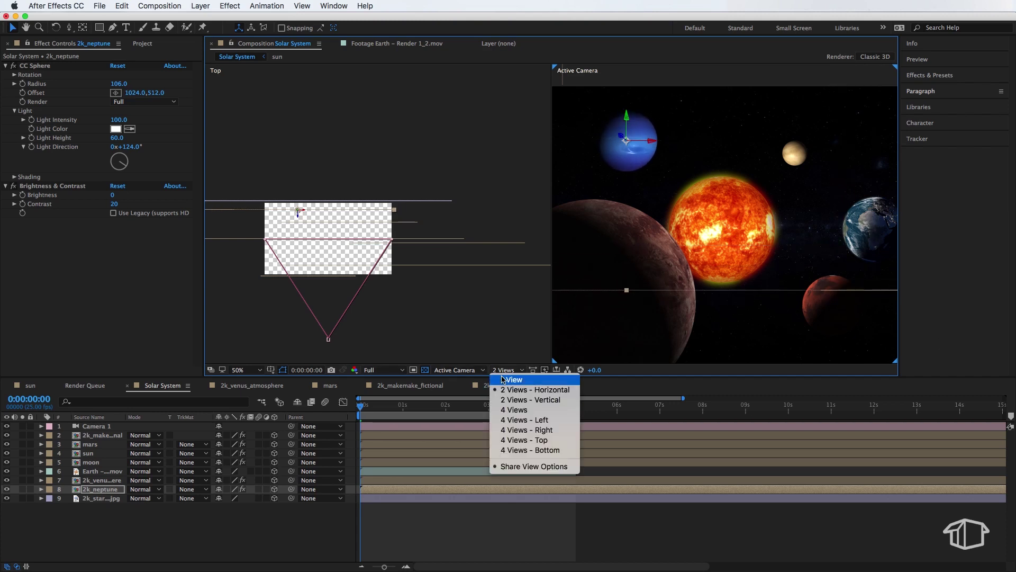
click(511, 380)
drag(278, 247, 244, 239)
key(c)
drag(497, 270, 505, 323)
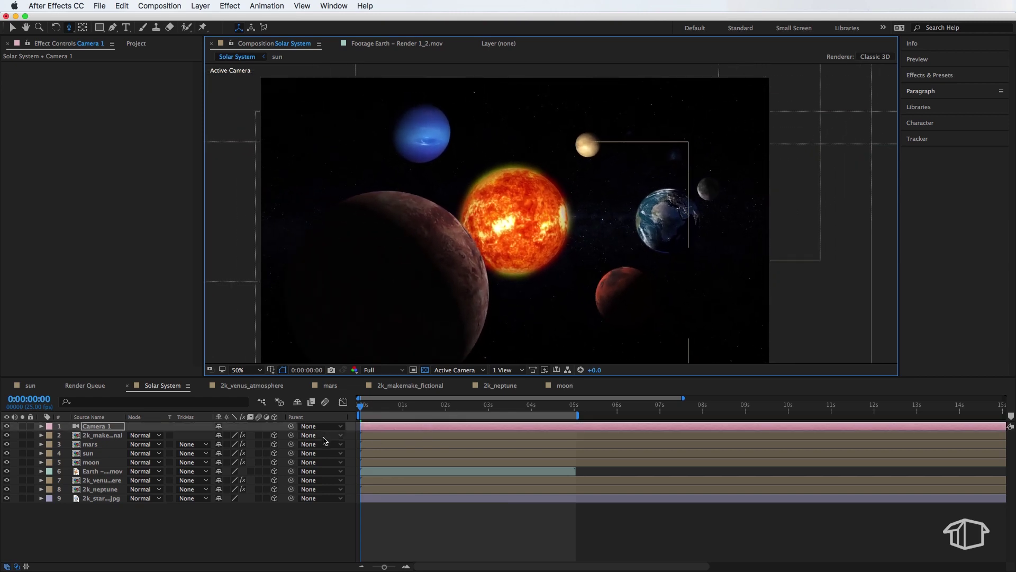
Enable keyframing for Camera 1's Point of Interest and Position at 0 seconds.
click(42, 426)
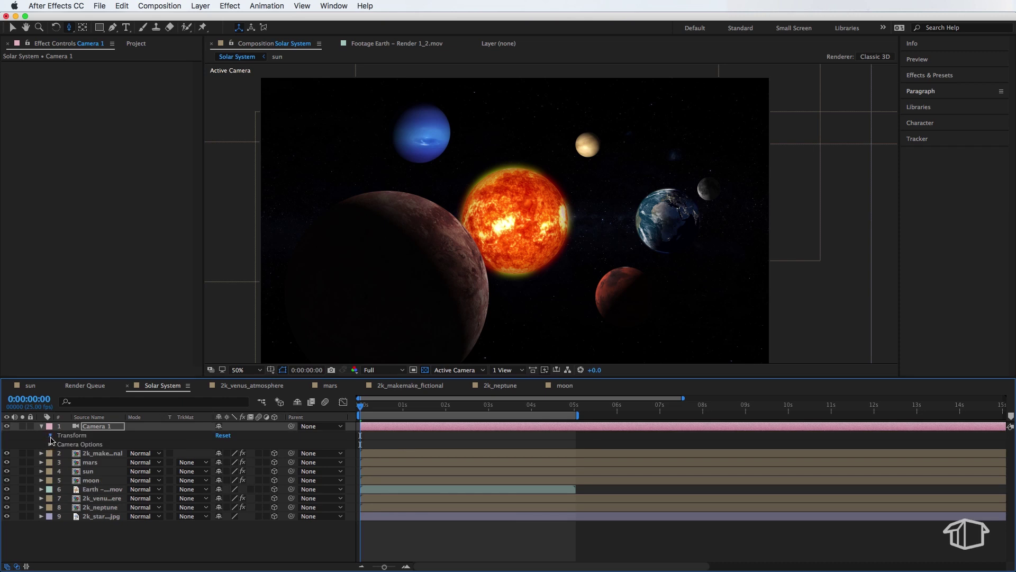
click(50, 435)
click(68, 444)
click(67, 453)
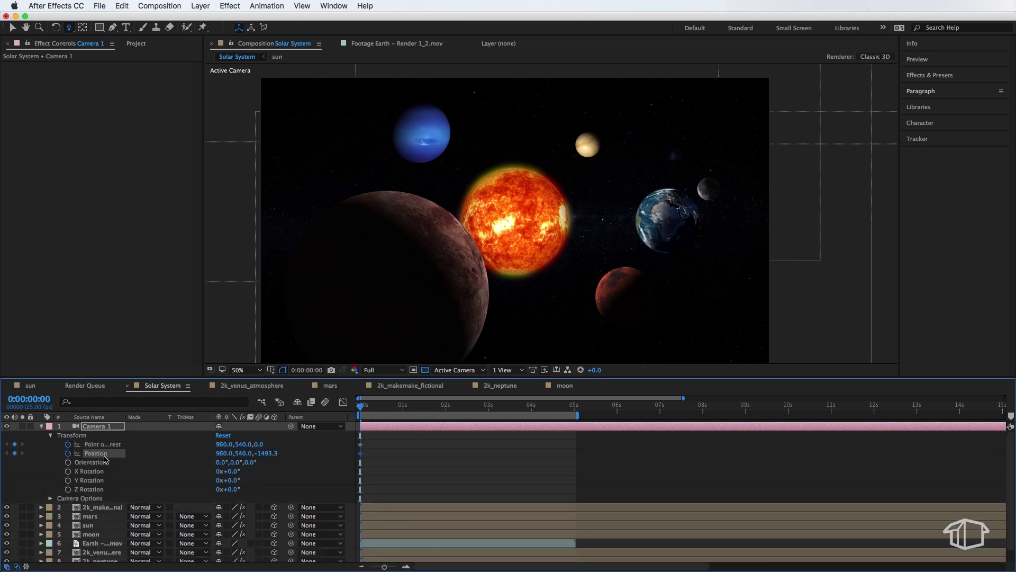
Orbit Camera 1 to the left around the sun at 0 seconds, to position 598.7, 540, -1449.
click(70, 27)
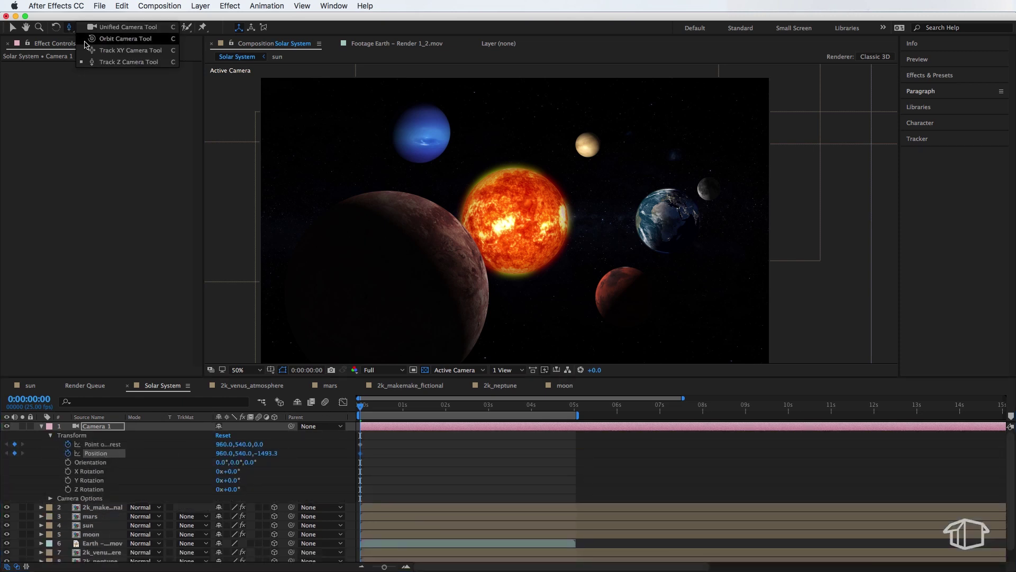
click(119, 41)
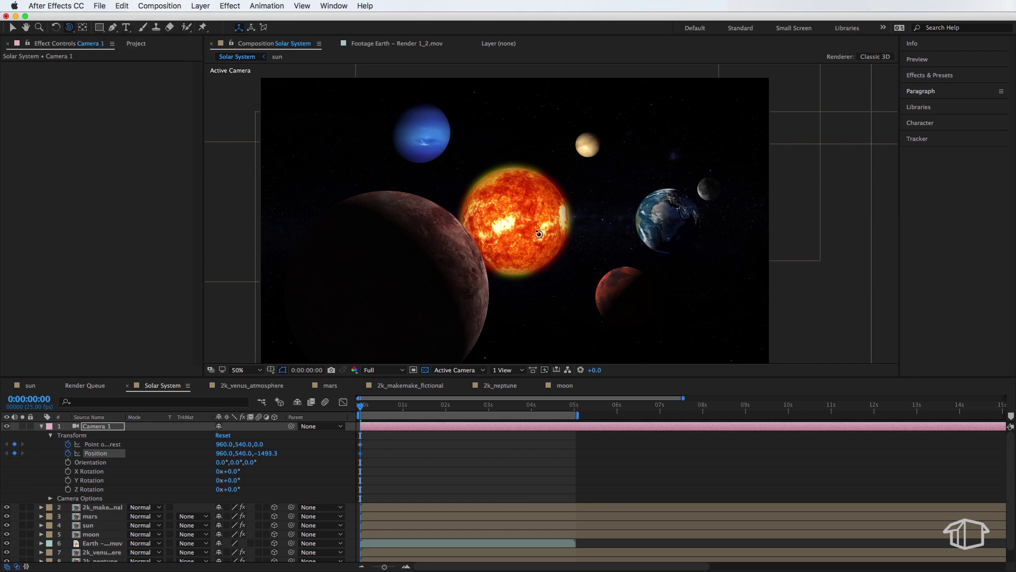
mouse_move(538, 233)
mouse_down()
mouse_move(604, 220)
mouse_move(454, 254)
mouse_move(563, 229)
mouse_move(524, 237)
mouse_move(553, 232)
mouse_up()
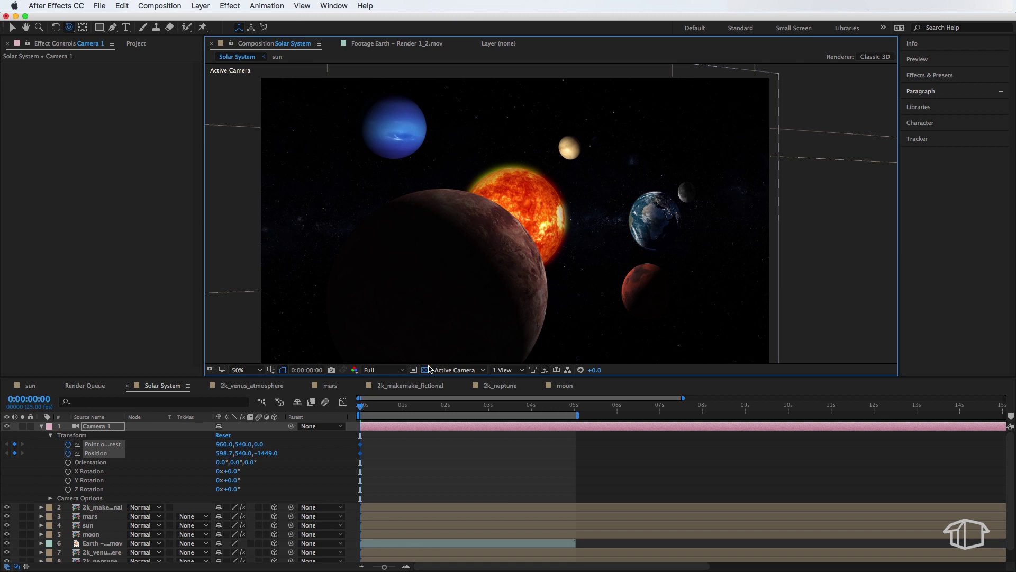
drag(608, 207, 609, 208)
Orbit Camera 1 to the right around the sun at 5 seconds, keyframing its position at 1346.5, 540, -1442.4.
drag(369, 410, 573, 412)
drag(575, 212, 548, 213)
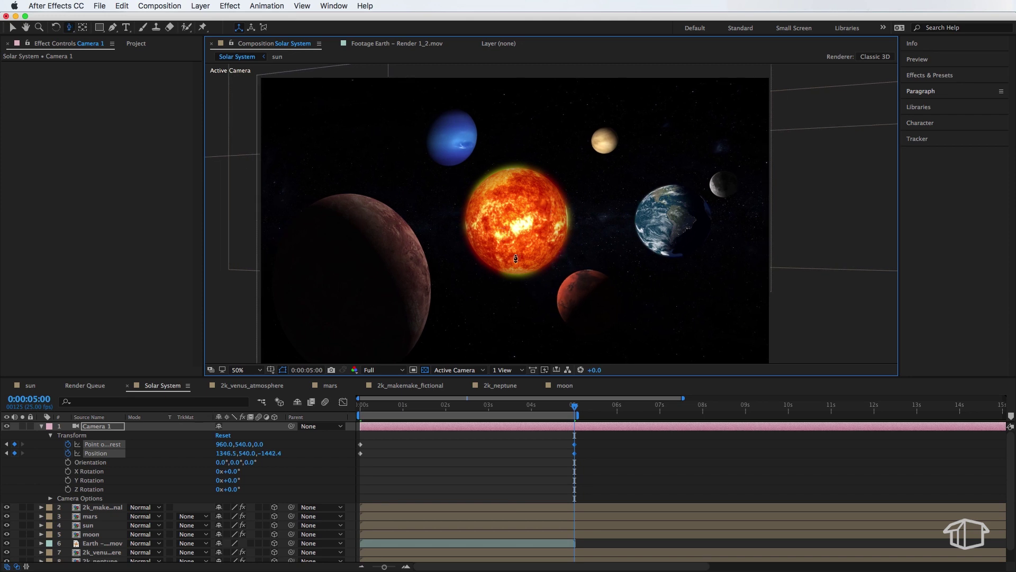
Track Camera 1 closer to the sun and fine-tune its orbit at 5 seconds, and preview the camera move from the start.
drag(515, 258, 519, 327)
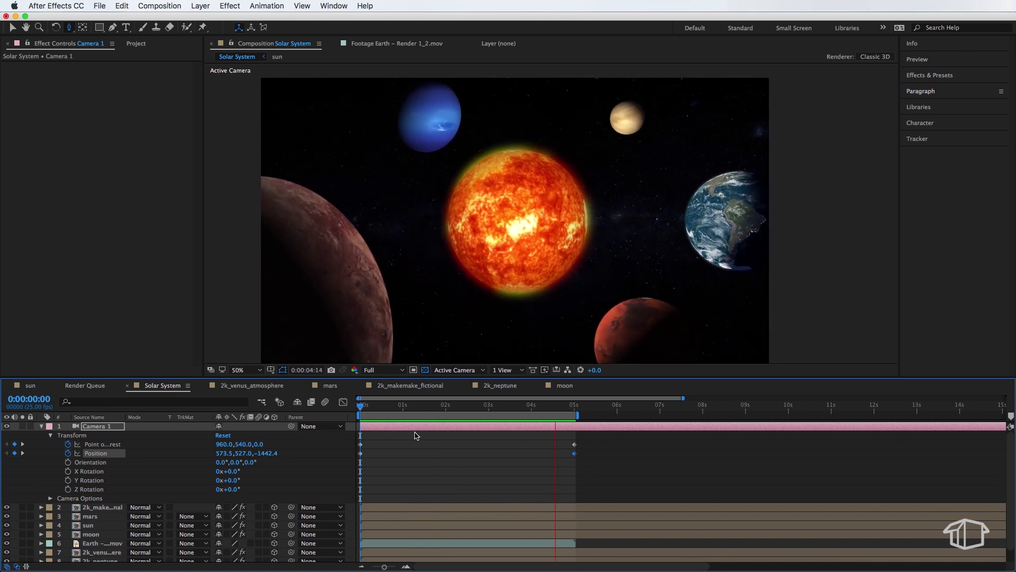
drag(531, 232, 532, 264)
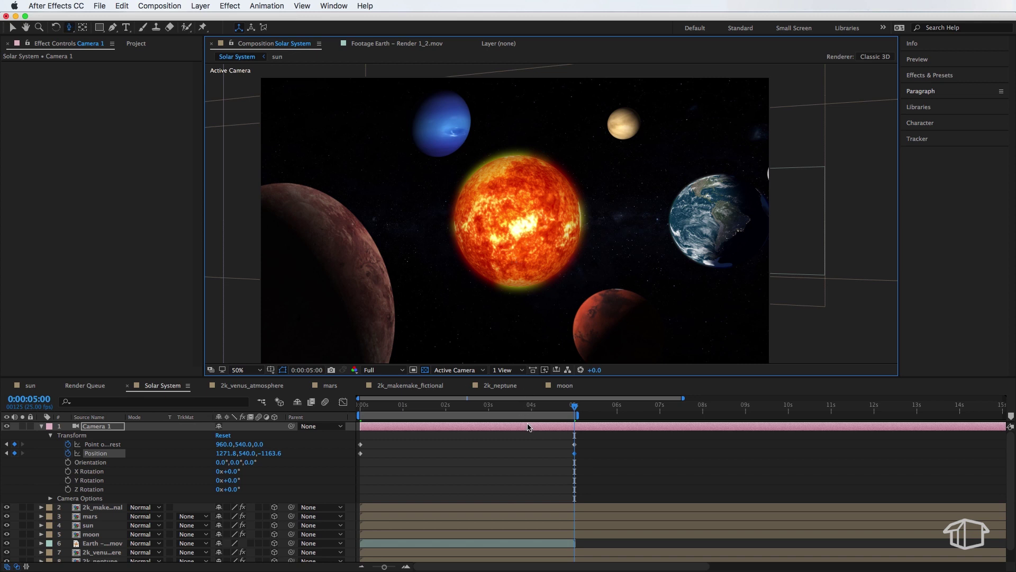
drag(504, 247, 513, 249)
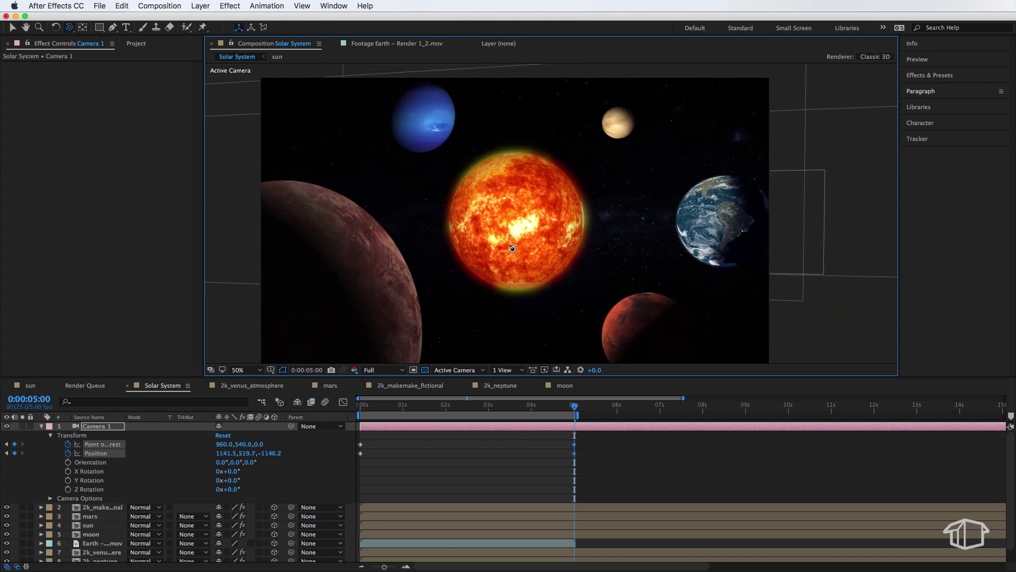
key(v)
key(Home)
key(space)
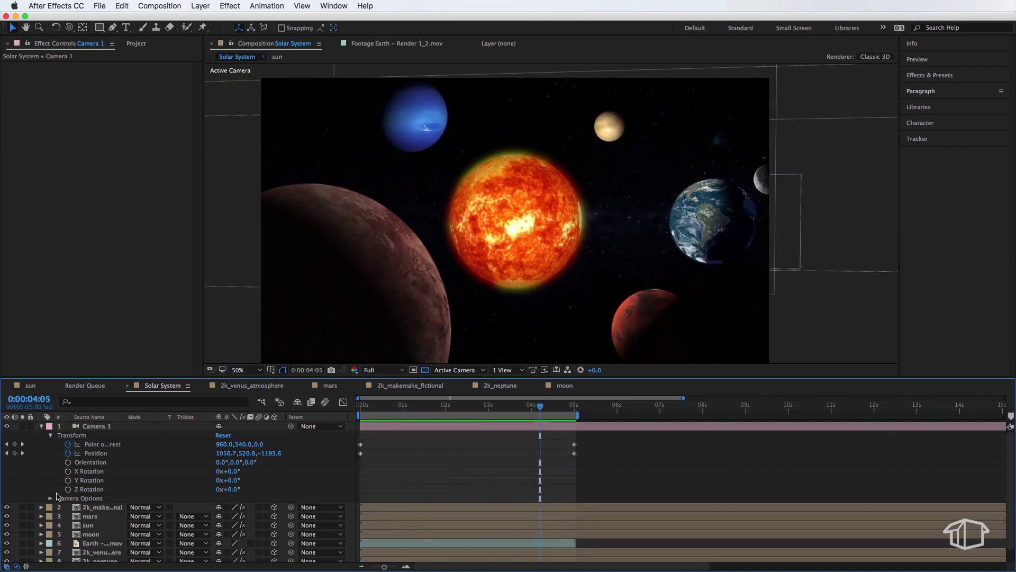
Expose Camera 1's camera options and set the depth of field to an Aperture of 75.2 pixels and a Focus Distance of 659.3 pixels.
click(51, 498)
scroll(64, 476, down, 3)
scroll(74, 449, up, 1)
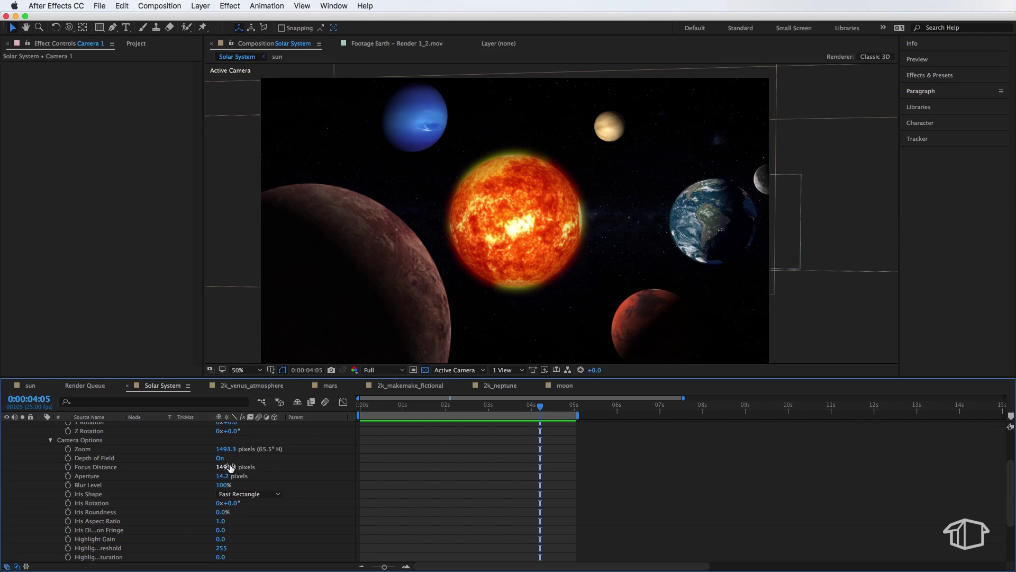
drag(236, 476, 8, 486)
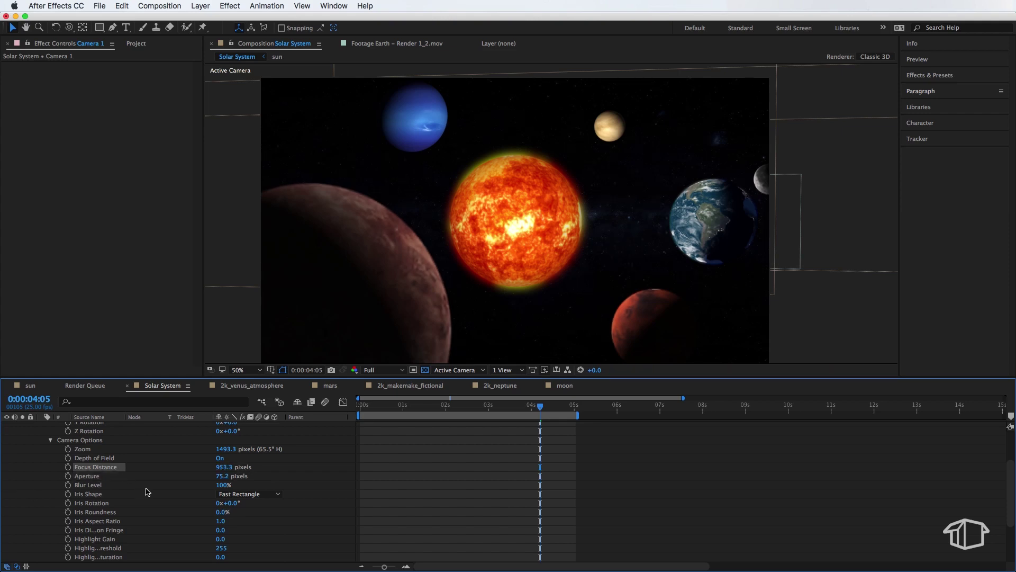
drag(227, 470, 71, 471)
Keyframe Camera 1's Focus Distance at 0 seconds (841.3 pixels) and 5 seconds, and preview the focus shift with Aperture set to 46.2 pixels.
drag(388, 405, 320, 408)
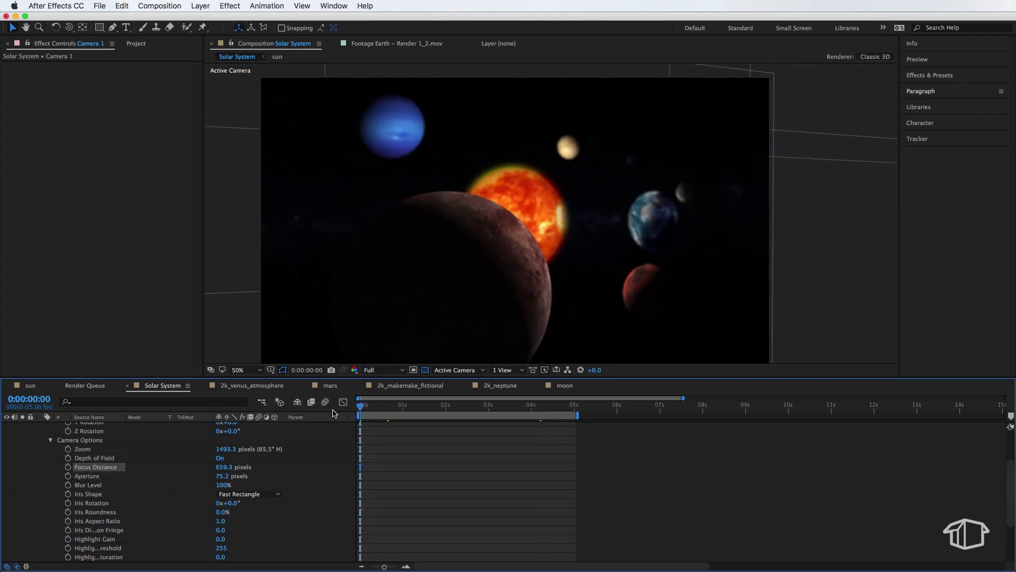
drag(162, 468, 273, 467)
drag(384, 406, 575, 414)
drag(233, 467, 258, 467)
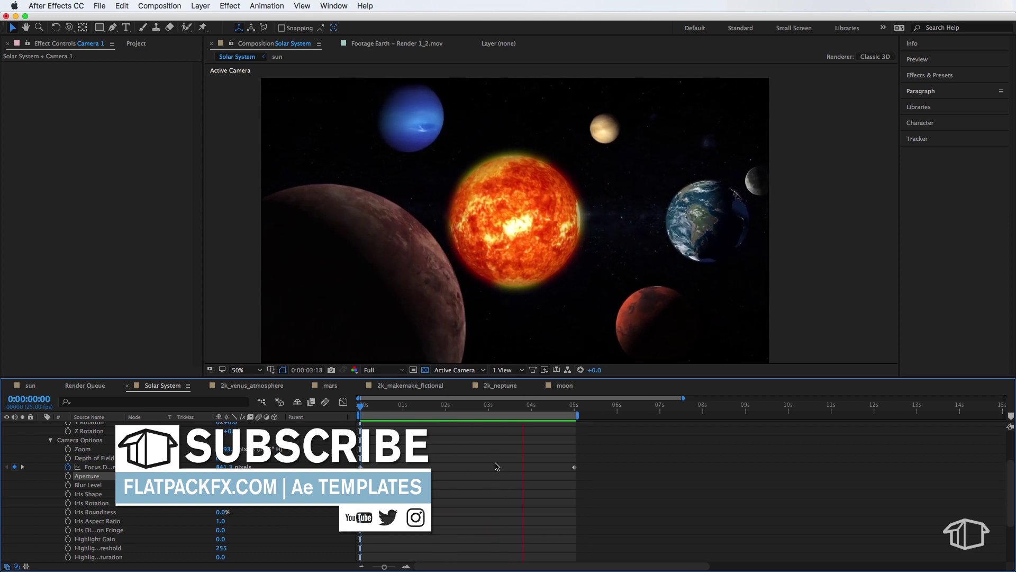
key(space)
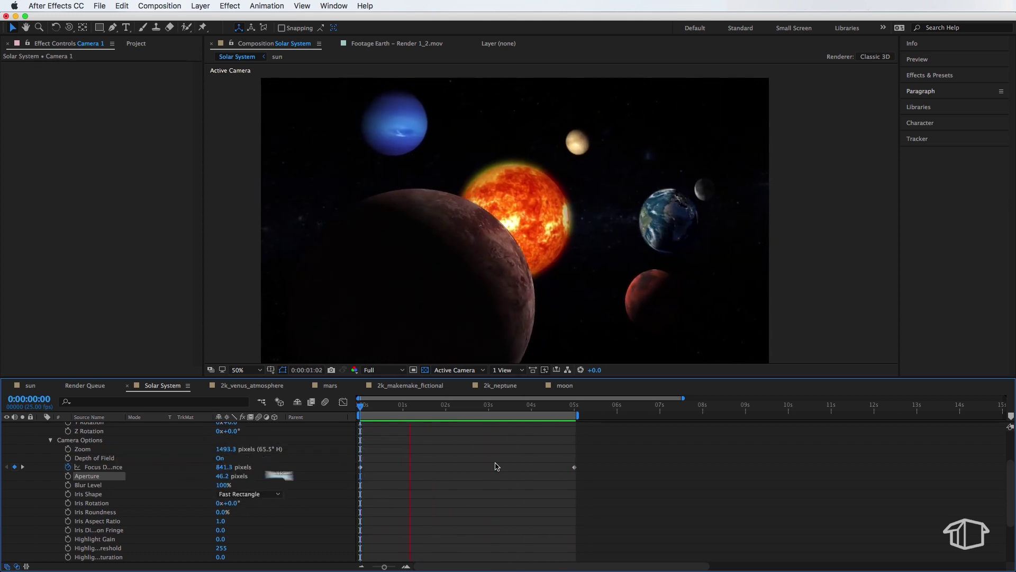